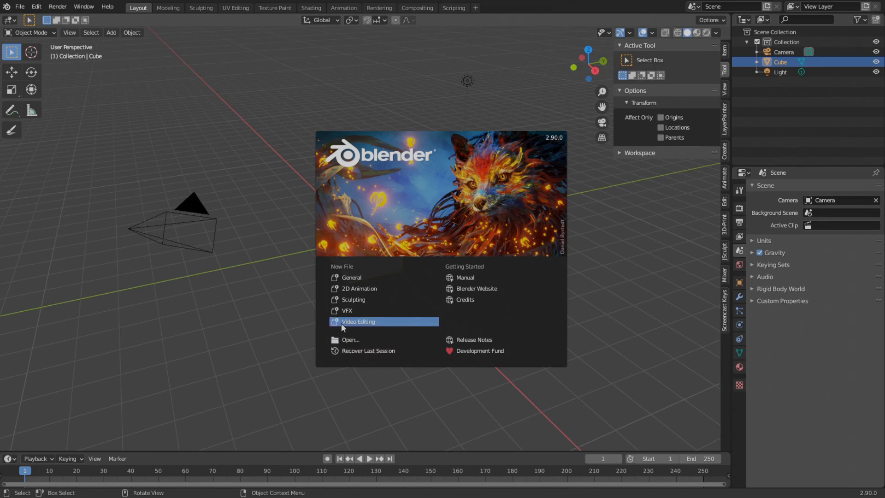
- Start a new Video Editing project and open the preferences window over the workspace
left_click(367, 321)
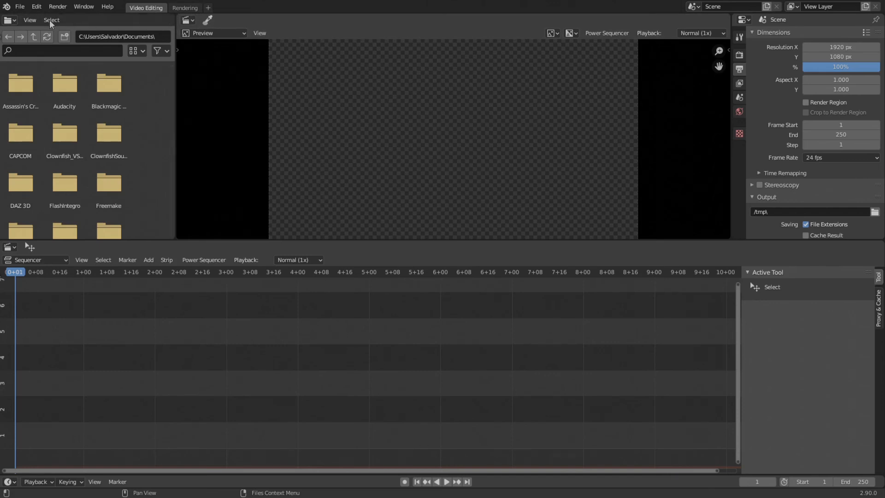
left_click(36, 7)
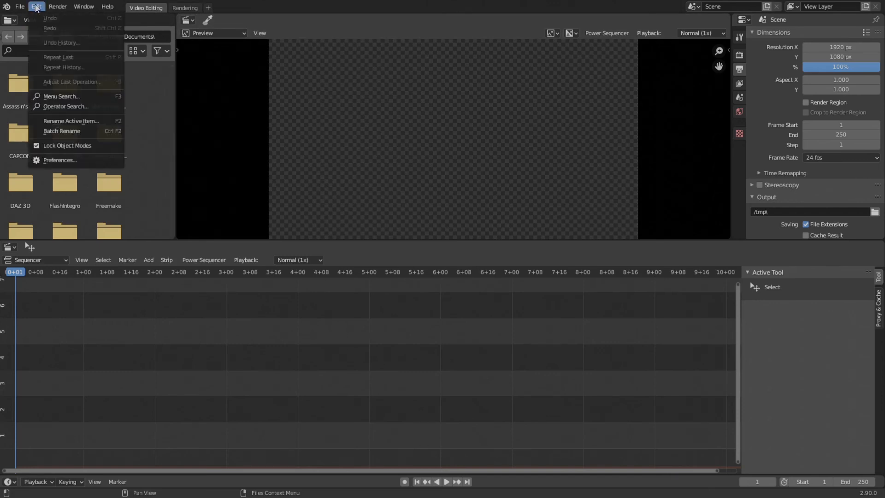
left_click(48, 160)
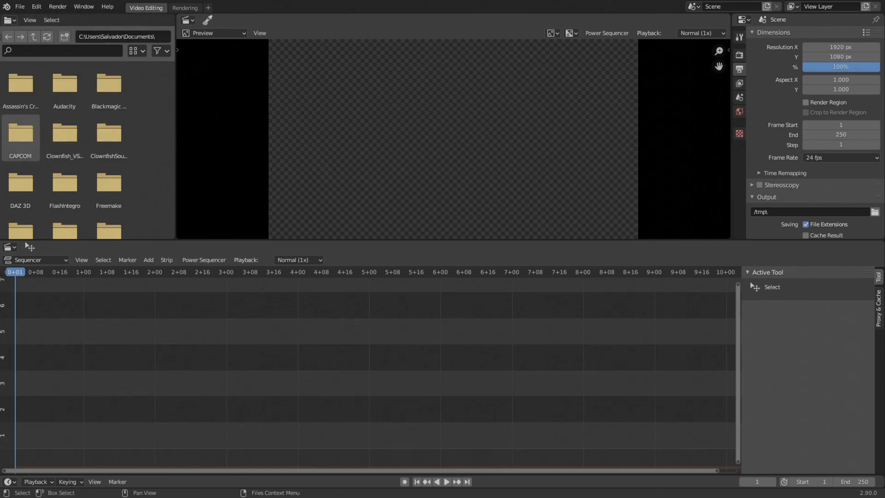
left_click_drag(143, 164, 381, 85)
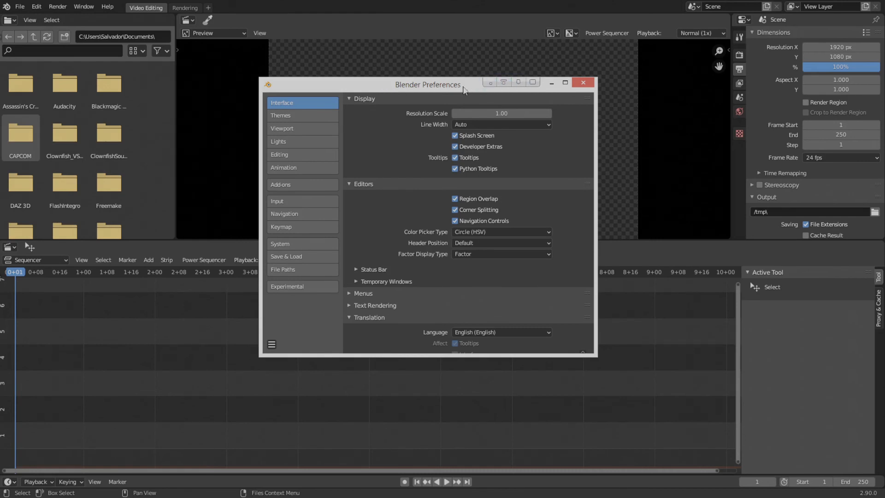
left_click_drag(446, 89, 446, 63)
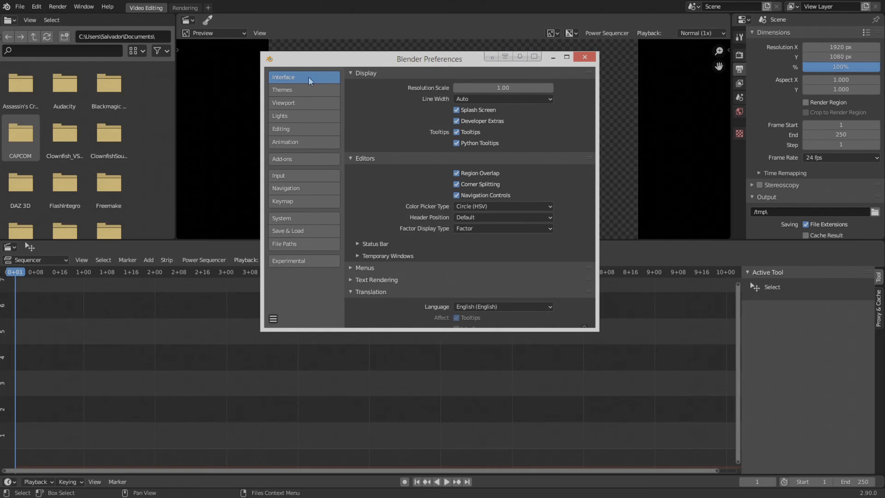
- Set the temporary windows option in the interface preferences to render in Keep User Interface
left_click(355, 74)
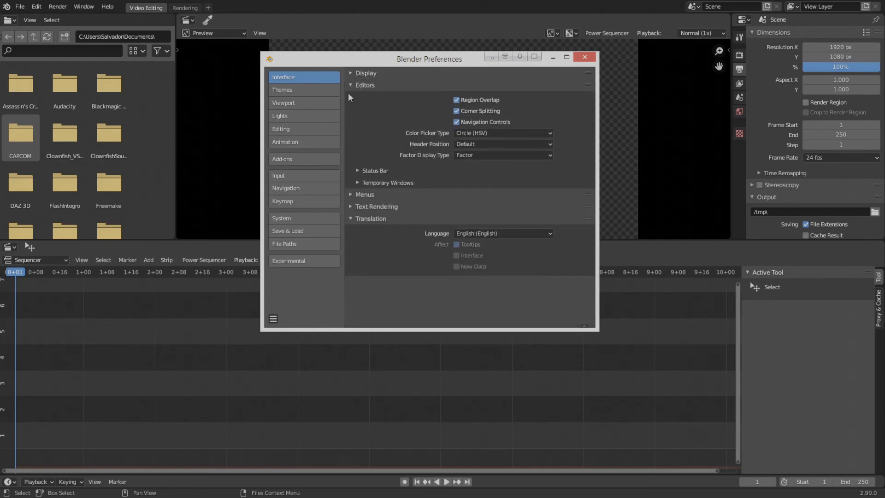
left_click(357, 183)
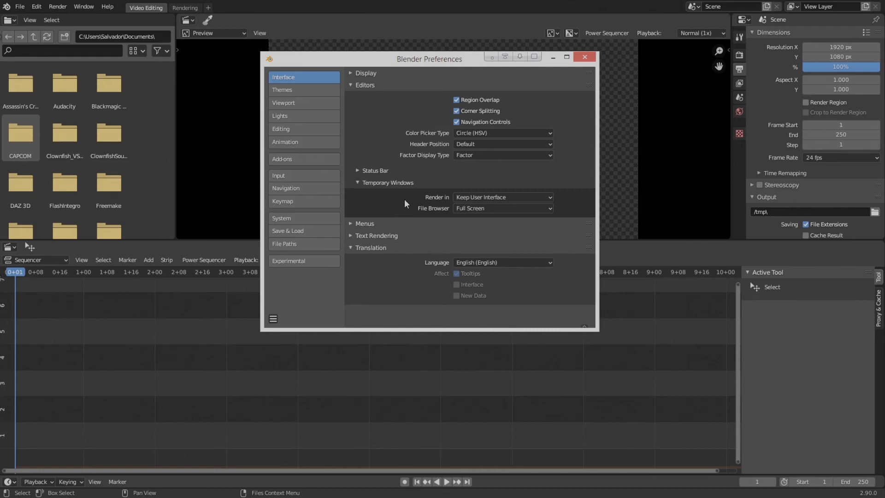
left_click(514, 197)
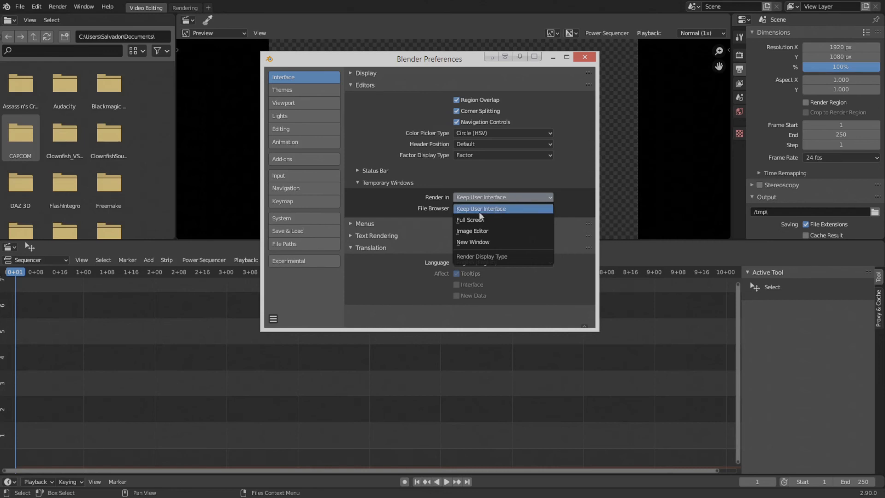
left_click(509, 209)
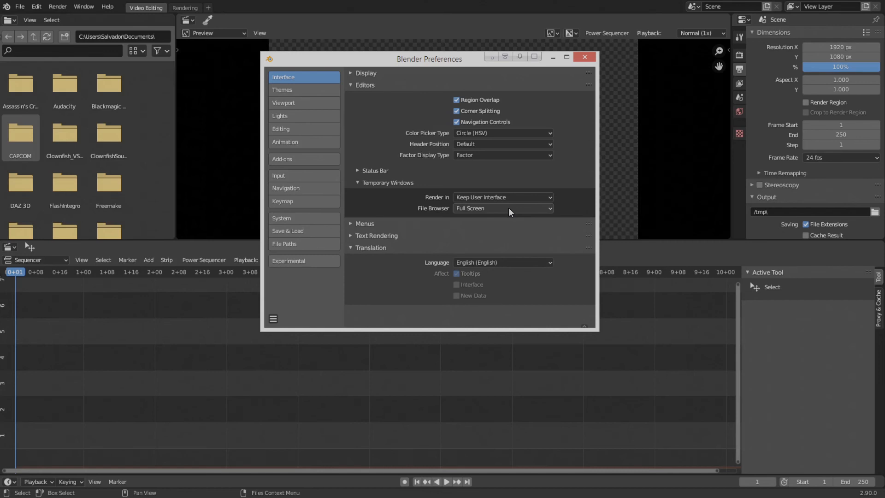
- Look through the OptiX and OpenCL options for Cycles render devices in the system preferences and select CUDA
left_click(319, 216)
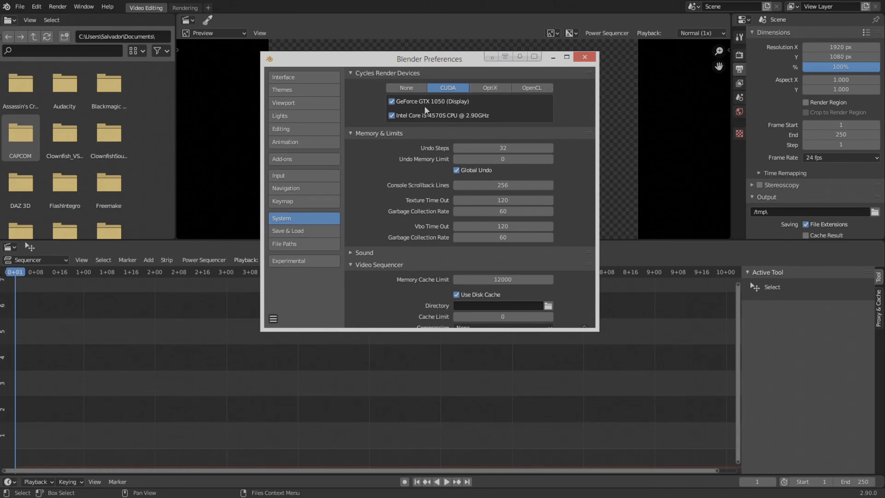
left_click(492, 89)
left_click(521, 89)
left_click(446, 87)
- Set the video sequencer's memory cache limit to 4096 in the system preferences
scroll(415, 244, "down", 1)
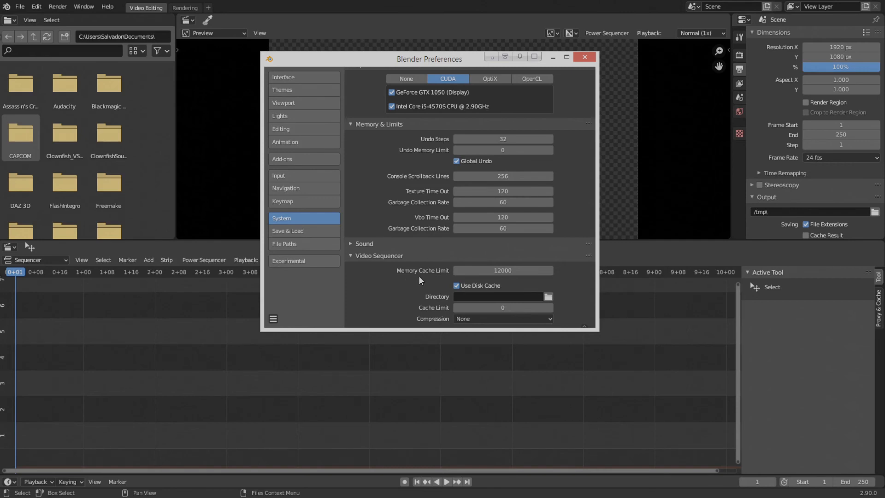
left_click(490, 270)
type("4096")
key("Return")
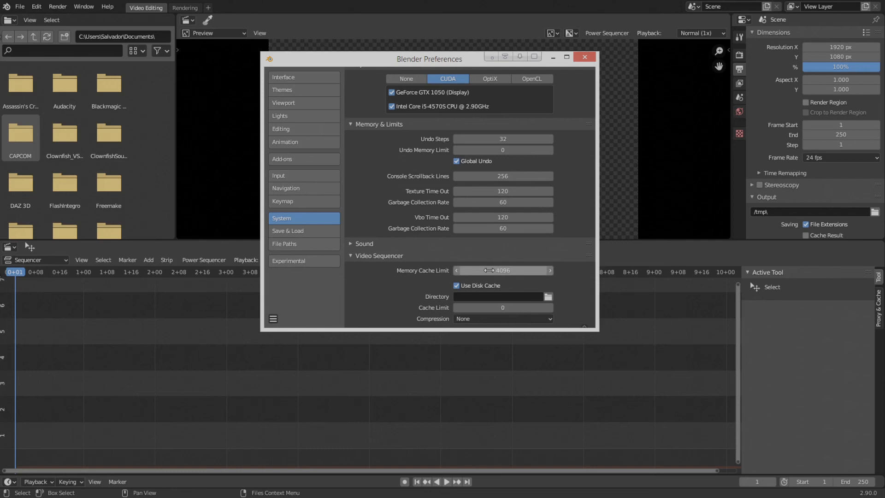
- Set the video sequencer's memory cache limit to 12000
left_click(488, 270)
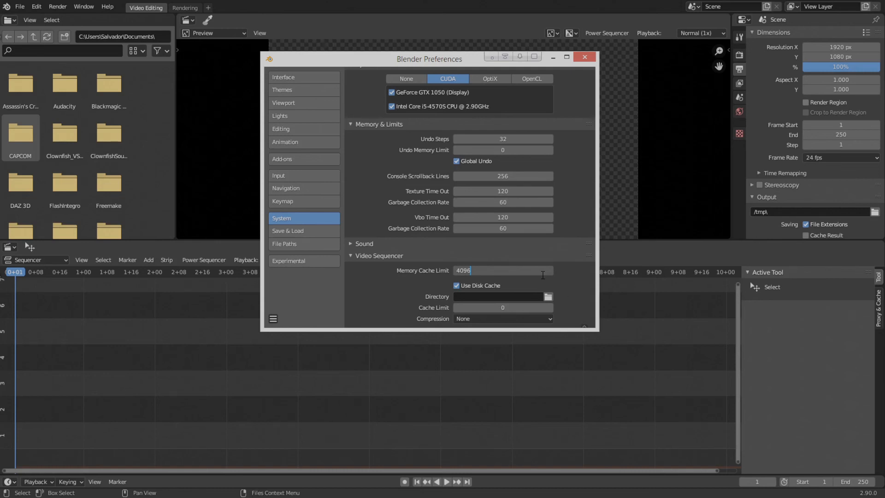
key("BackSpace")
key("BackSpace")
key("BackSpace")
key("BackSpace")
type("12000")
key("Return")
- Set the video sequencer's disk cache compression to Low and disable the disk cache
double_click(457, 286)
left_click(481, 318)
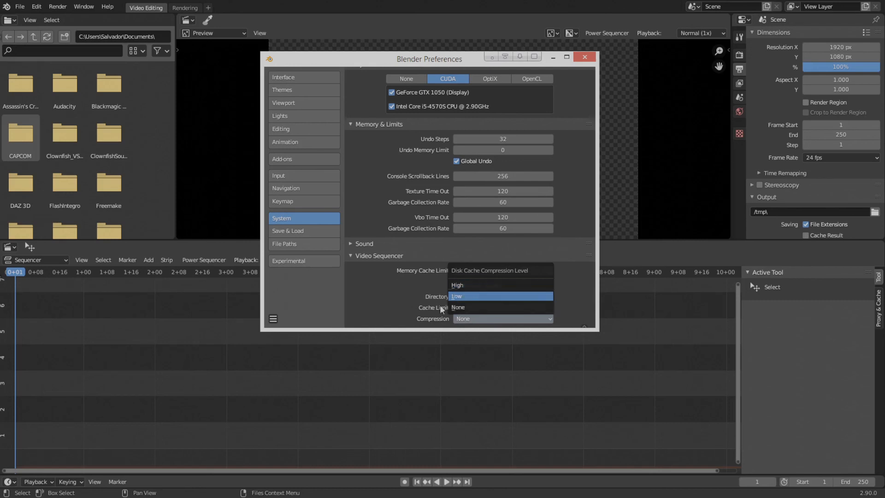
left_click(485, 316)
left_click(465, 296)
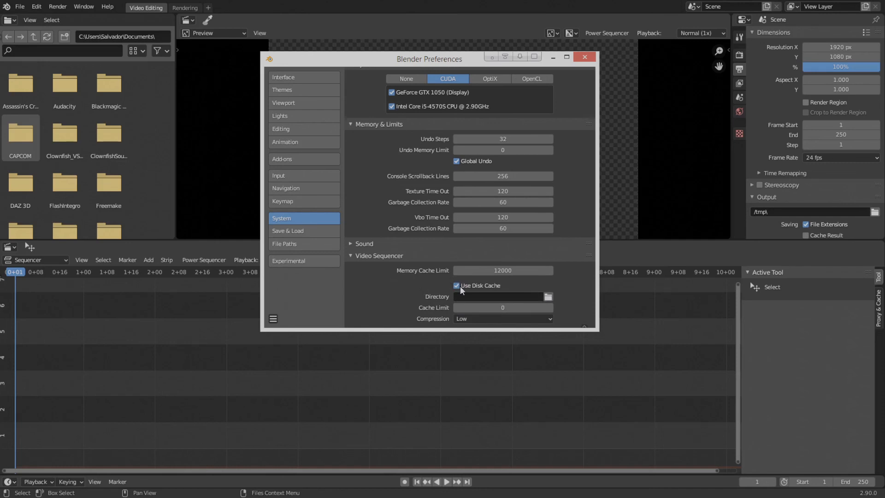
left_click(457, 285)
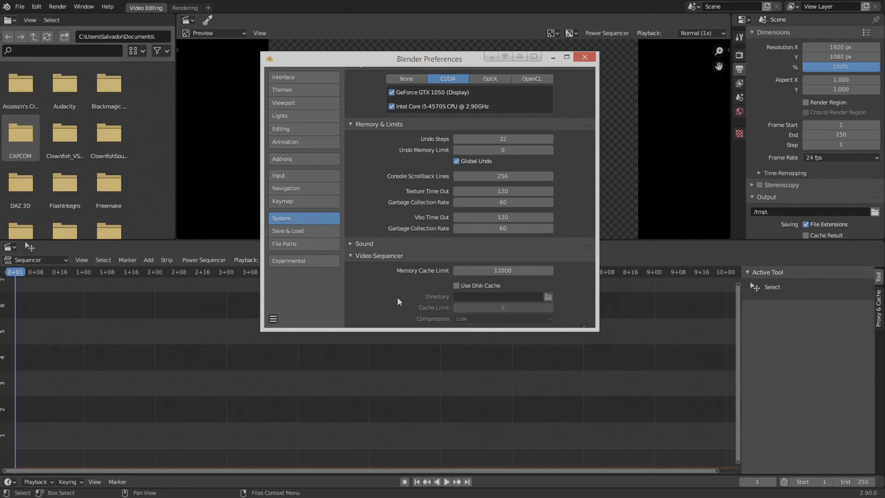
- Save the current preferences
left_click(272, 321)
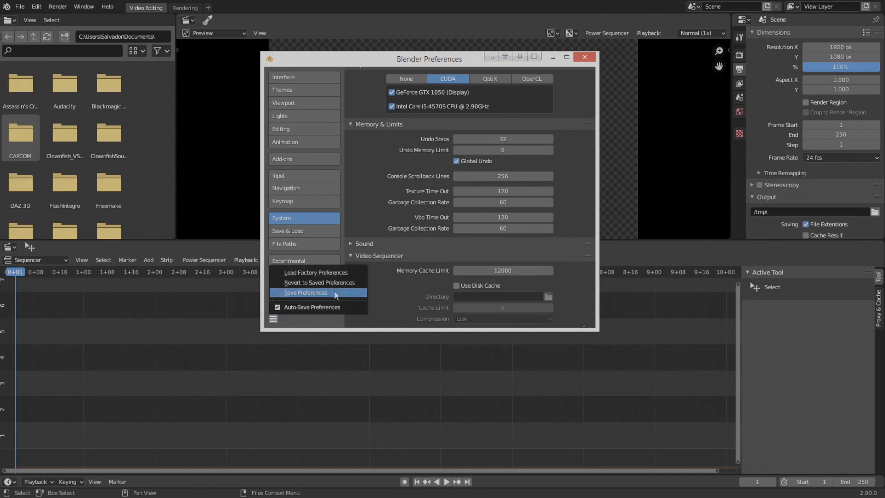
left_click(314, 291)
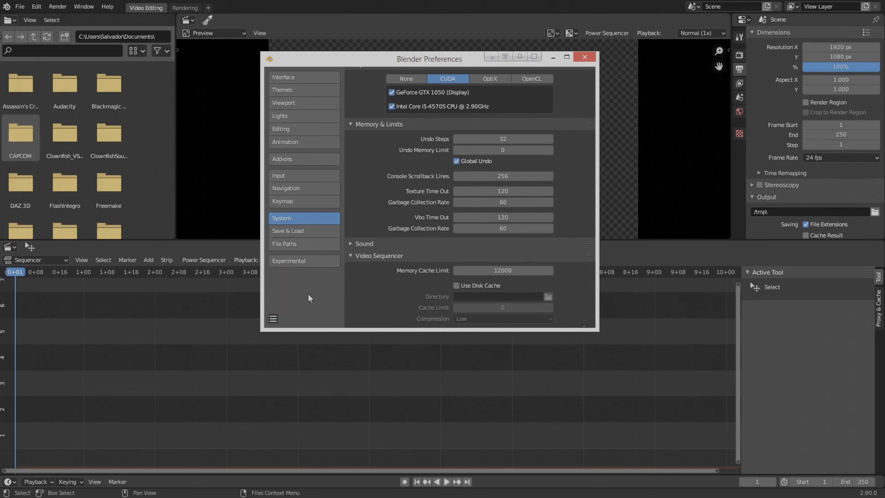
- Turn automatic saving of preferences off and back on
left_click(273, 318)
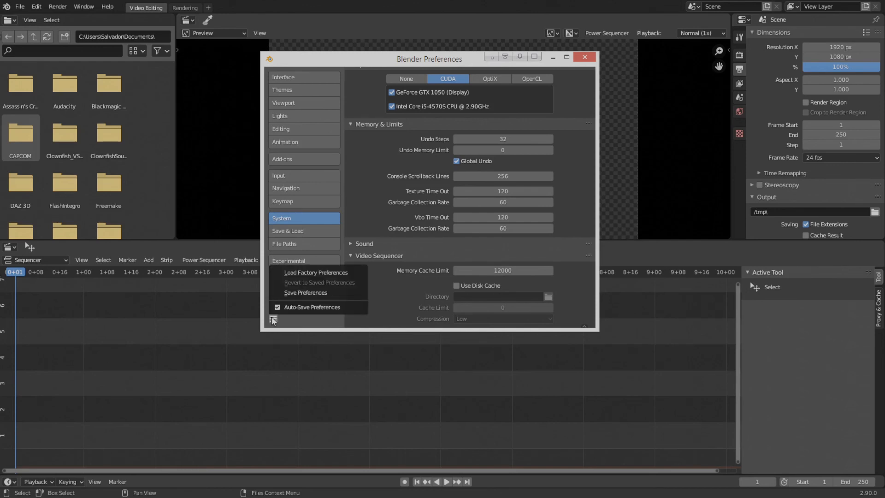
left_click(277, 307)
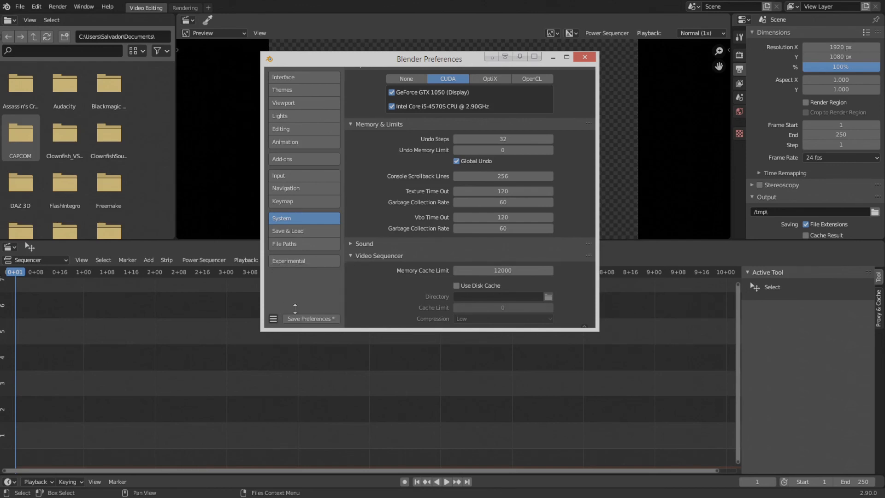
left_click(273, 318)
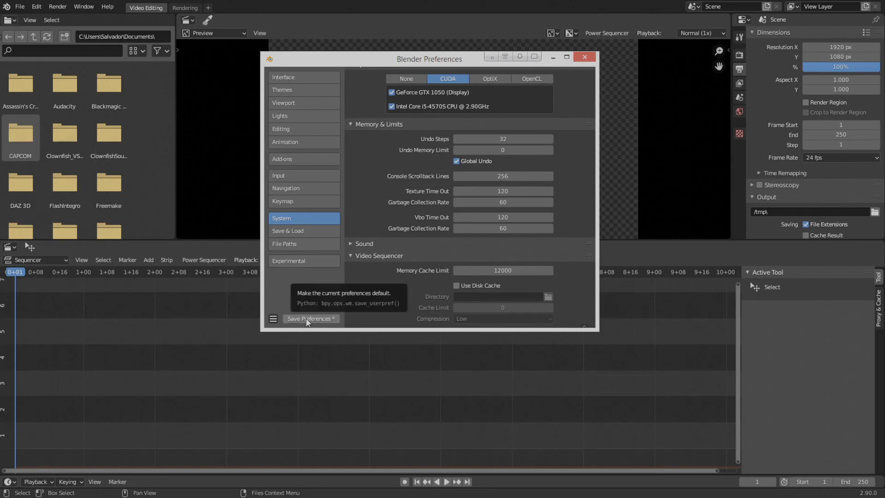
left_click(272, 319)
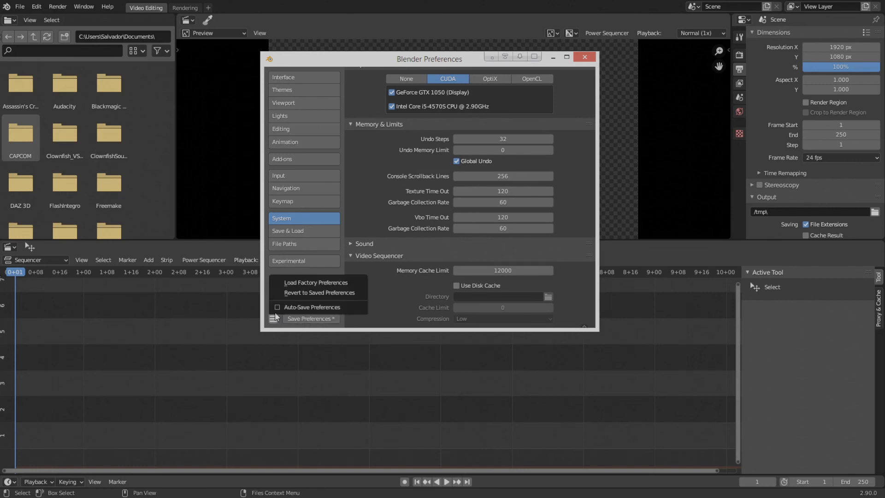
left_click(275, 305)
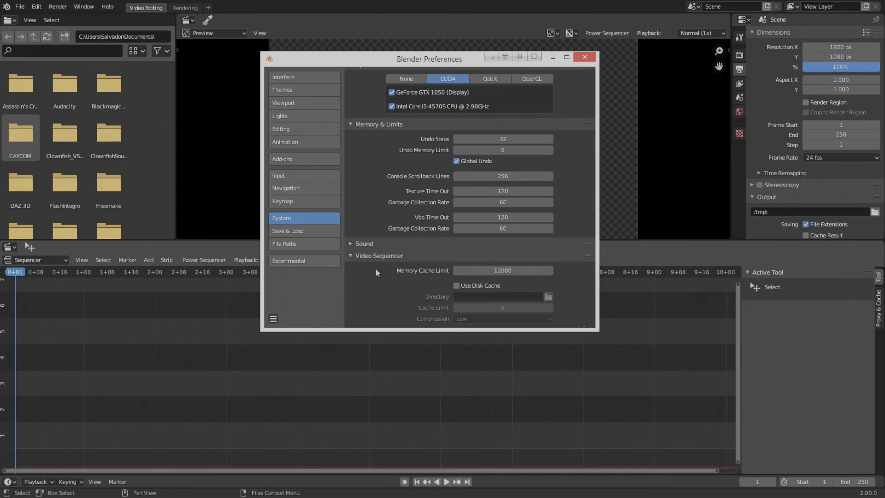
- Close the preferences and show the scene's render properties with the Auto Exposure and Sampling sections collapsed
left_click(584, 57)
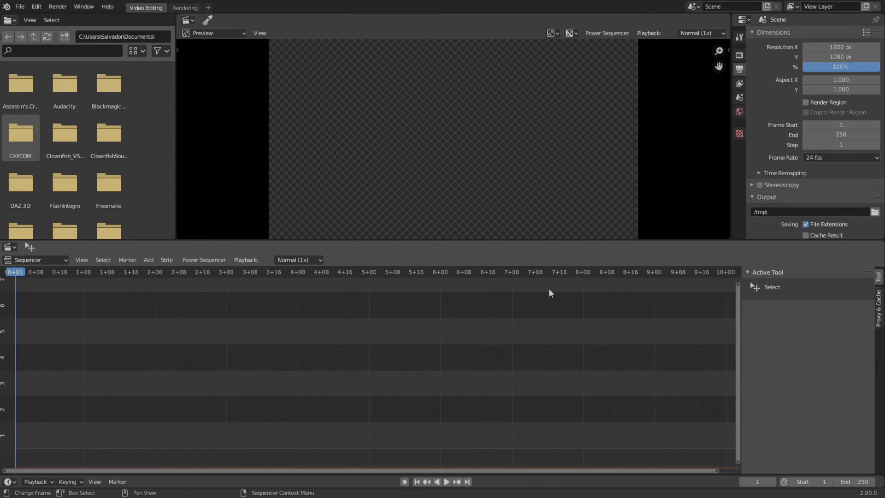
left_click(740, 56)
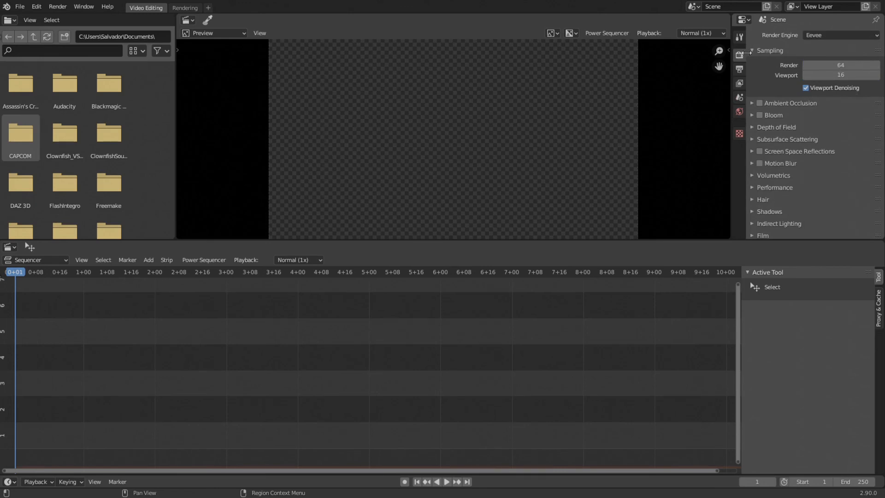
scroll(789, 237, "down", 7)
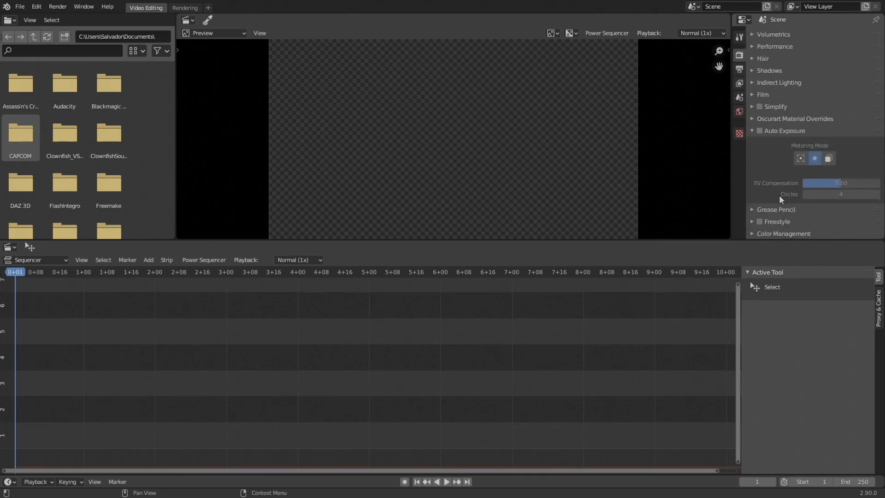
left_click(752, 130)
scroll(773, 156, "up", 3)
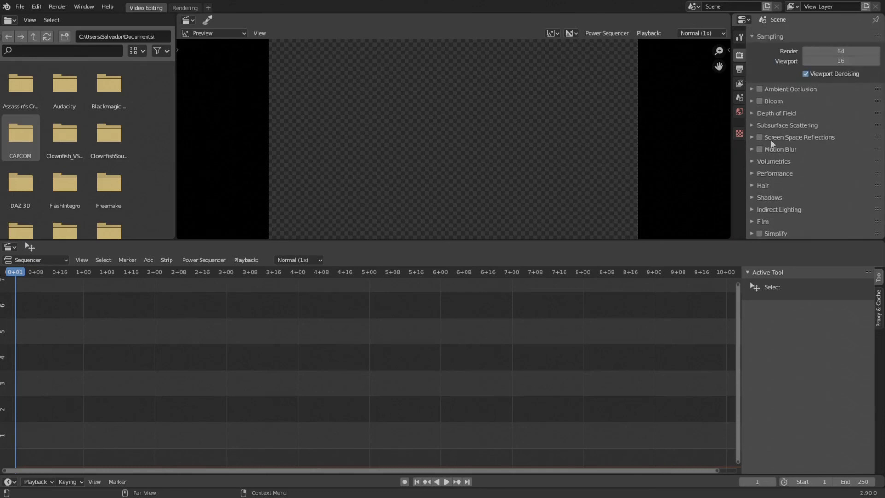
left_click(751, 35)
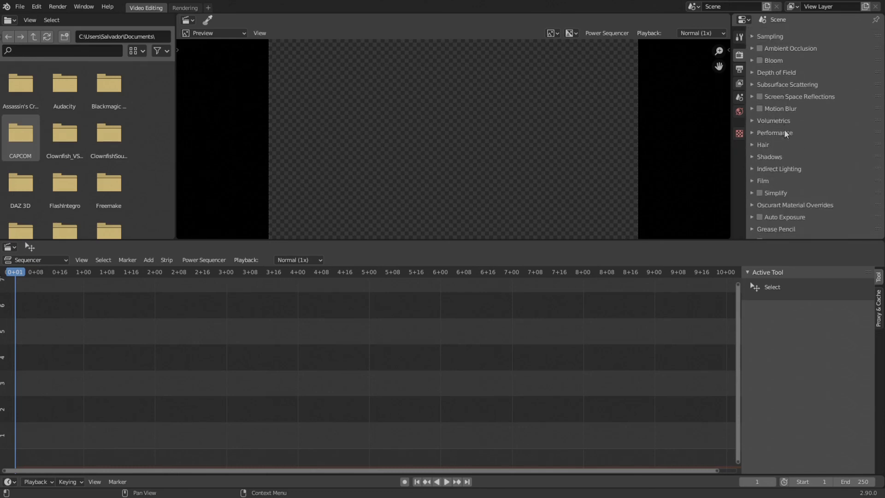
scroll(782, 148, "down", 1)
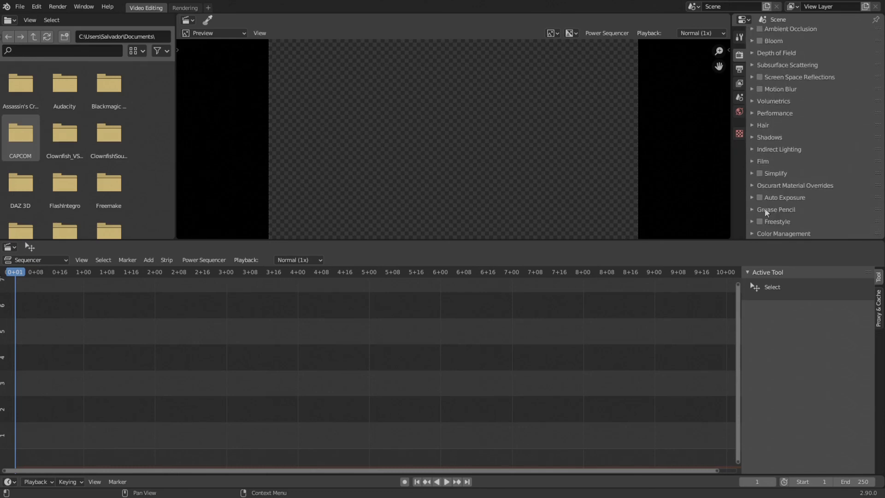
- Expand the Color Management render settings and check the Sequencer color space and View Transform options
left_click(754, 234)
scroll(804, 218, "down", 5)
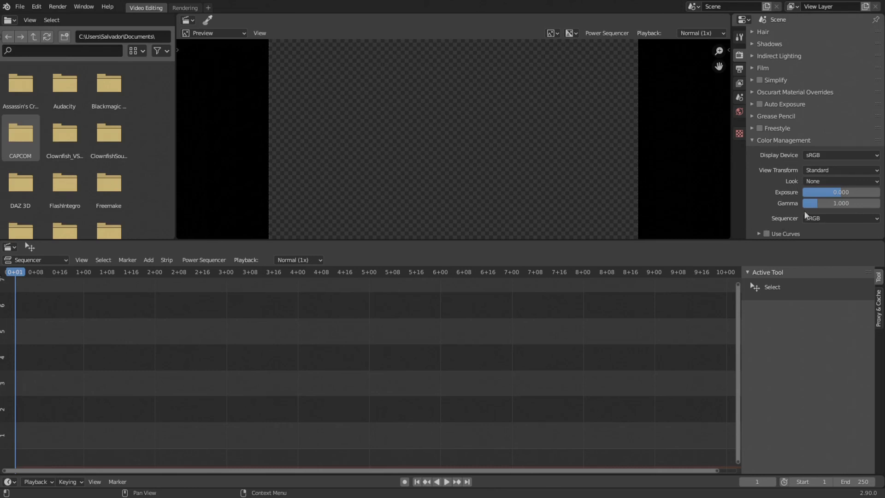
left_click(823, 218)
left_click(824, 168)
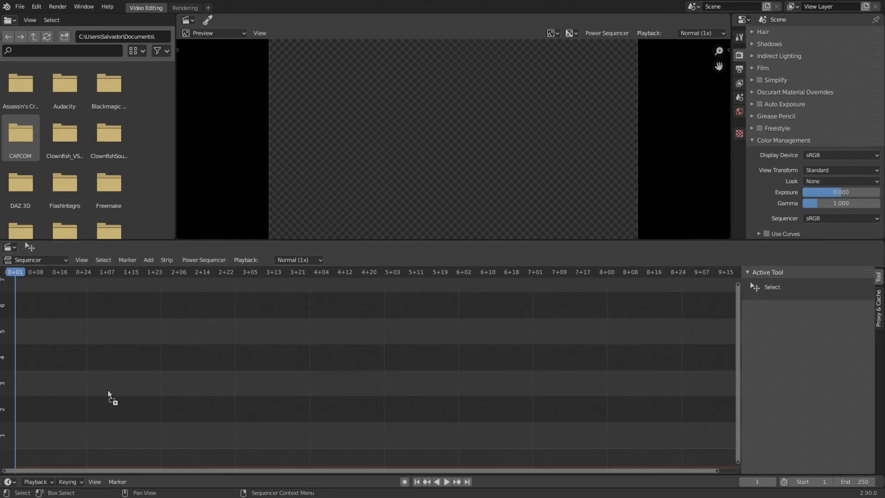
- Add the footage clip 171124_B1_HD_001.mp4 with its sound to the start of the sequencer timeline
left_click_drag(109, 390, 109, 390)
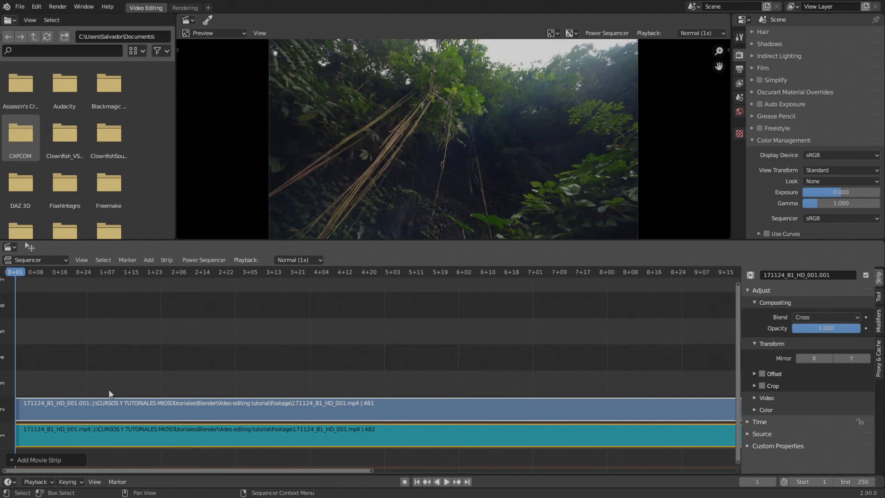
- Try the Filmic view transform on the footage and set it back to Standard
left_click(812, 170)
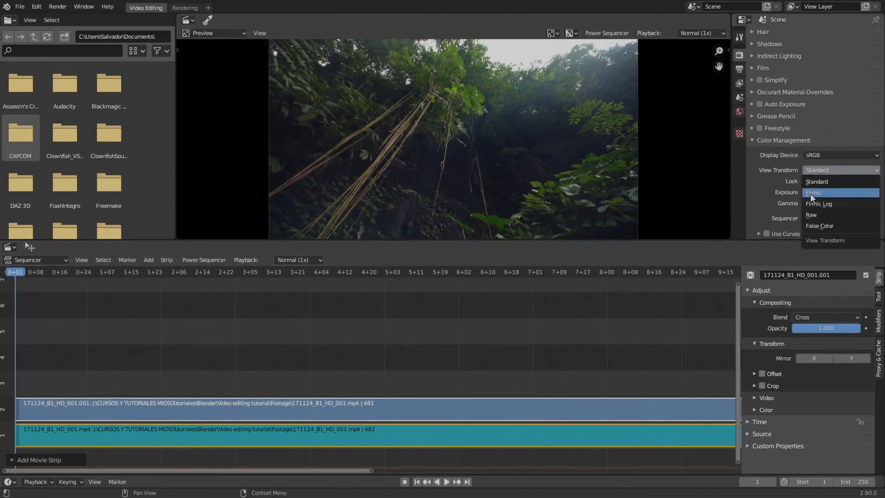
left_click(810, 193)
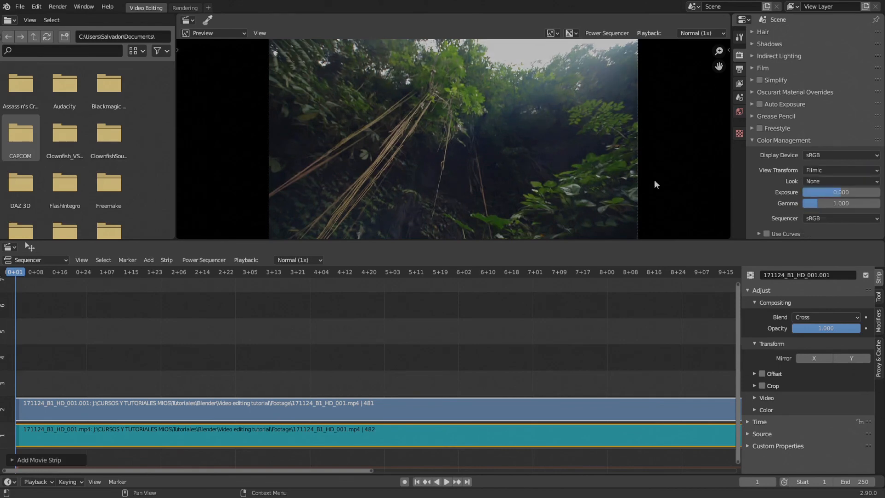
left_click(807, 171)
left_click(816, 182)
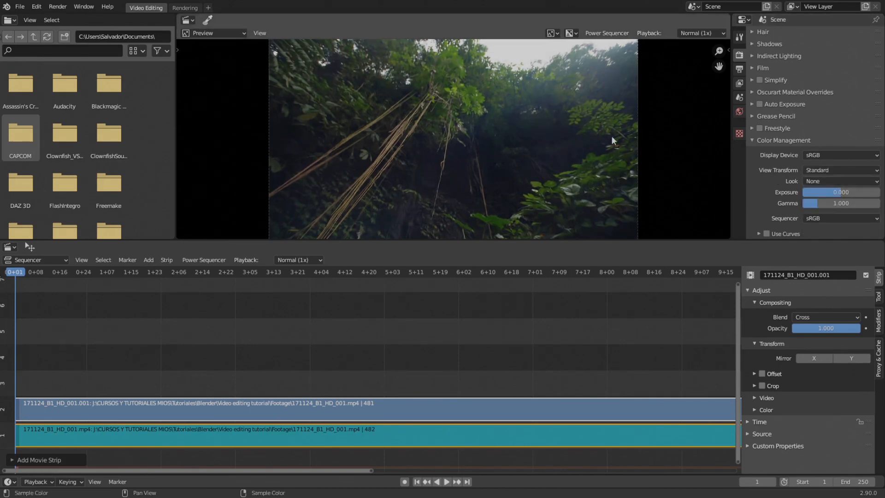
- Compare the footage once more with the Filmic view transform, viewing the whole frame in the preview, and restore Standard
left_click(822, 170)
left_click(824, 193)
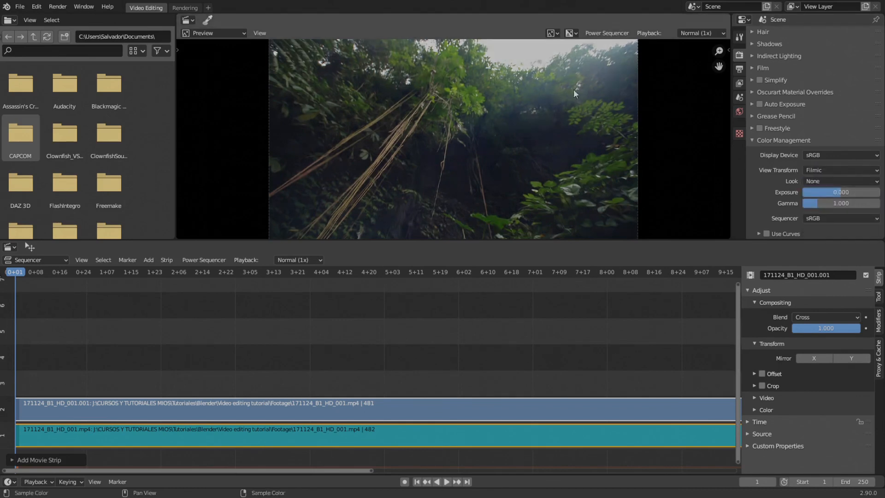
scroll(602, 144, "down", 1)
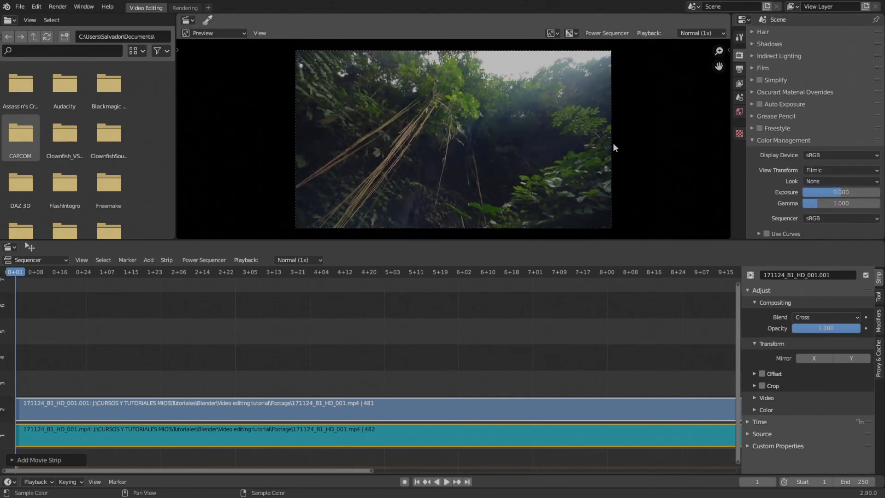
left_click(807, 170)
left_click(811, 182)
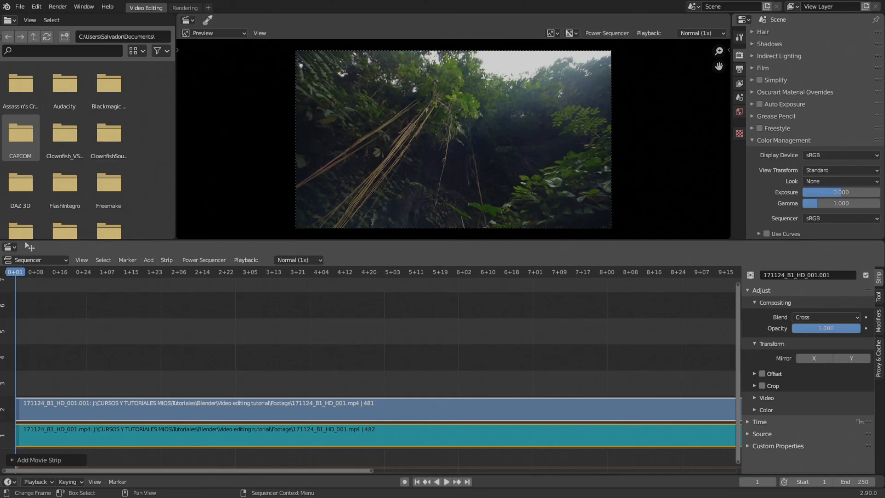
- Deselect the strips and apply the HDTV 1080p render preset to the scene's output dimensions
left_click(270, 356)
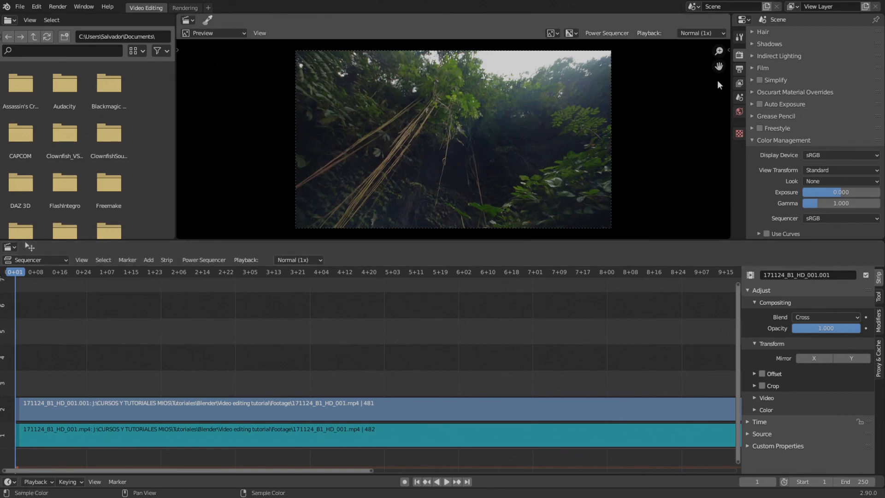
left_click(739, 71)
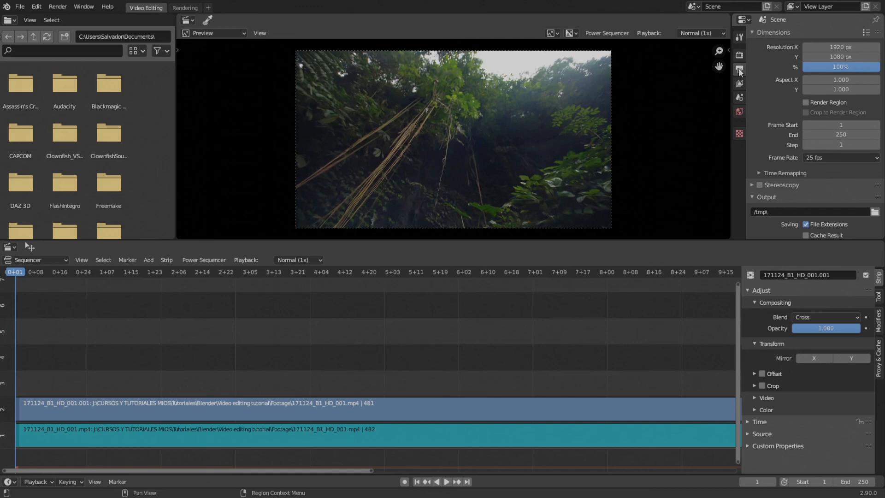
left_click(866, 33)
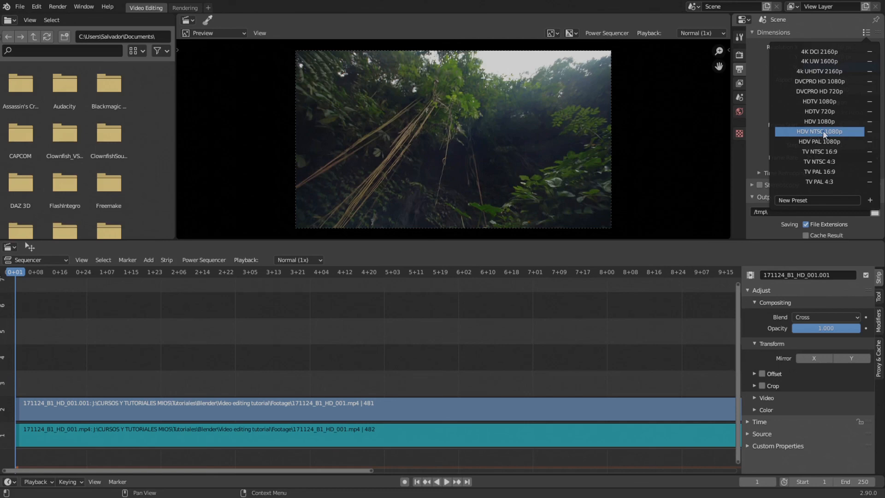
left_click(819, 102)
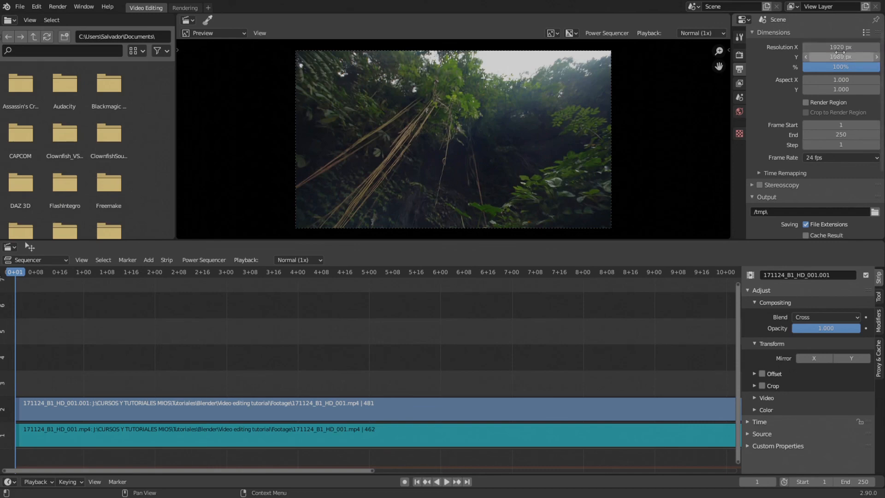
- Try output frame rates of 25, 29.97 and 30 fps and set the rate back to 24 fps
left_click(823, 156)
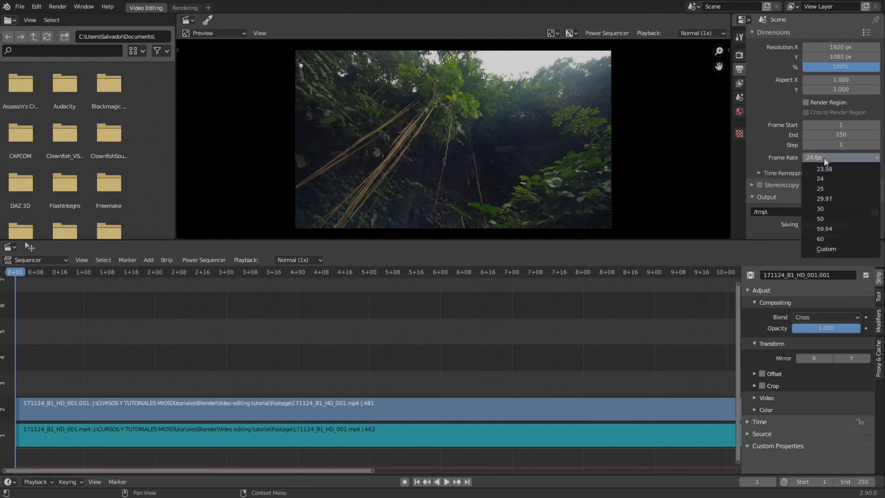
left_click(812, 188)
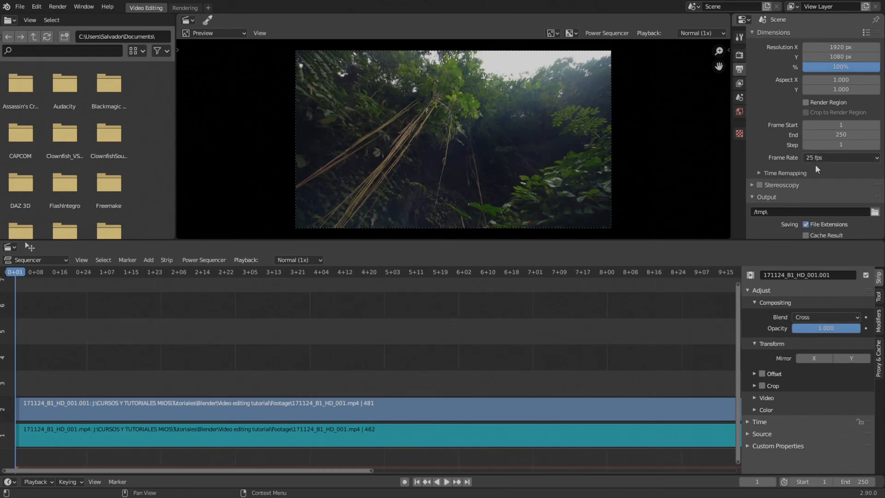
left_click(816, 157)
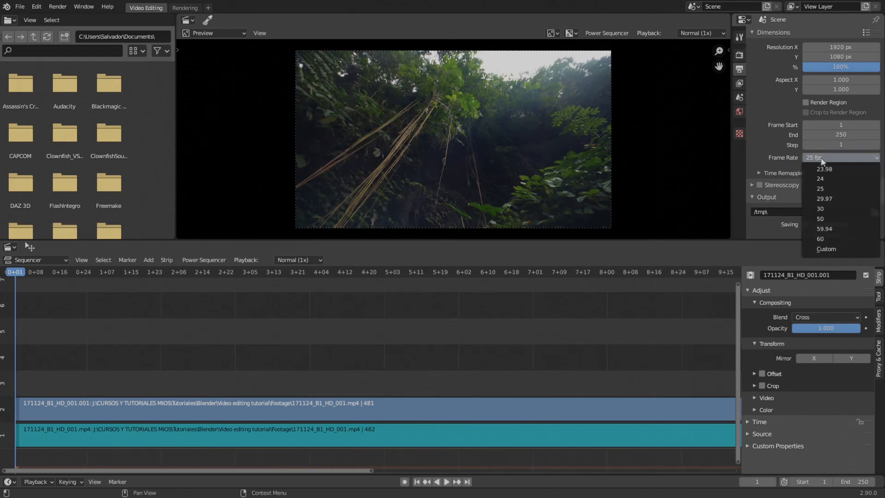
left_click(821, 201)
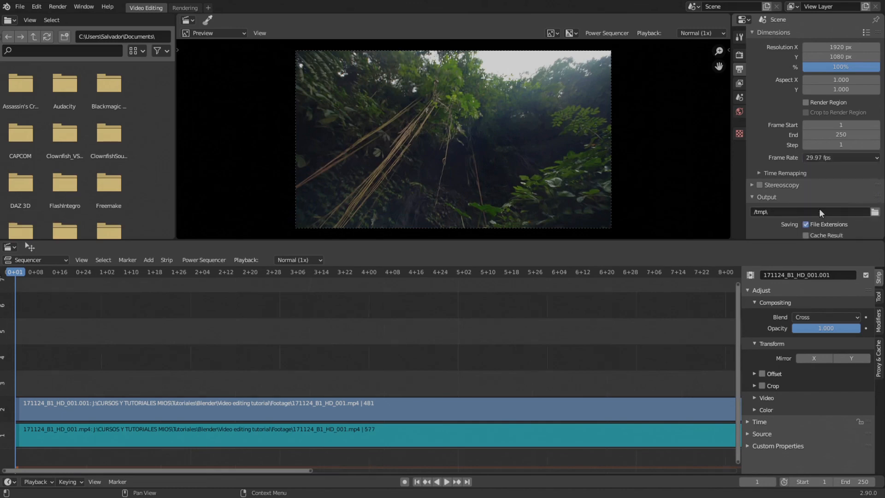
left_click(815, 158)
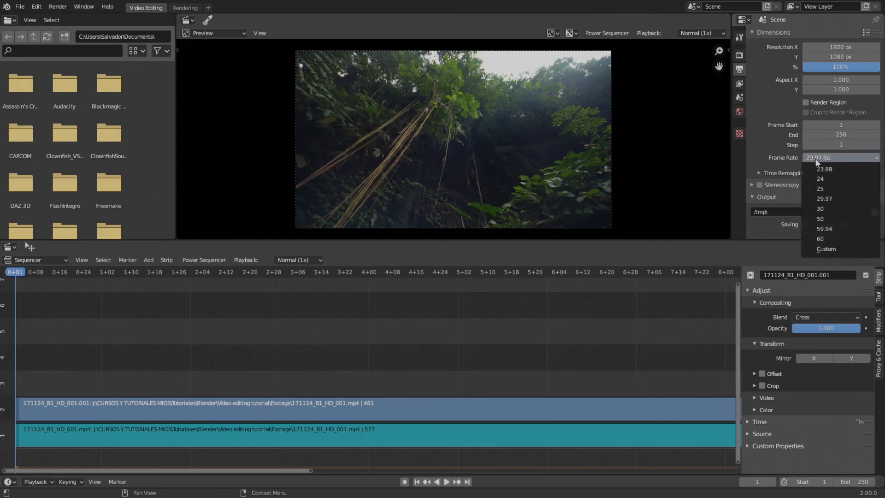
left_click(817, 209)
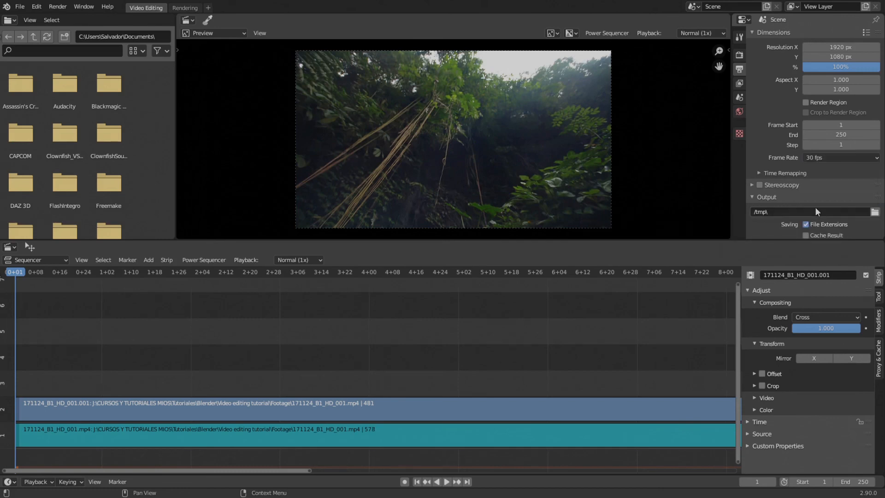
left_click(829, 157)
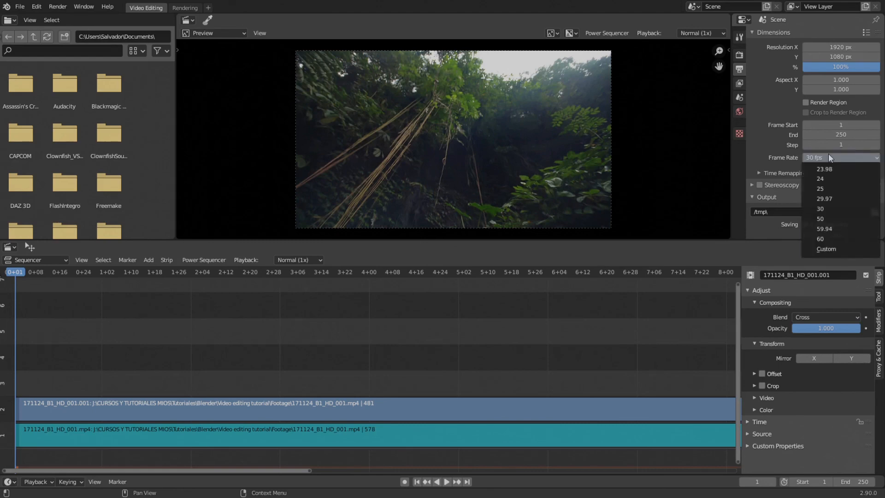
left_click(818, 180)
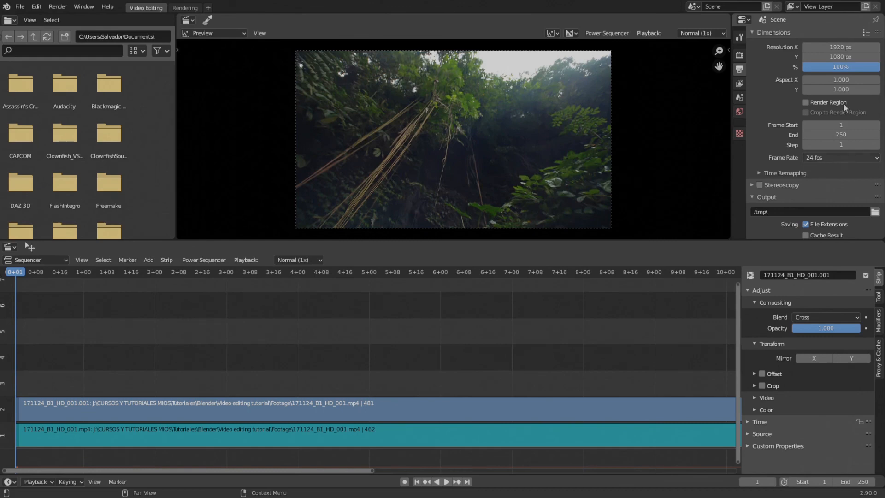
- Try the HDV NTSC 1080p and HDV 1080p render presets and return to the HDTV 1080p preset
left_click(866, 33)
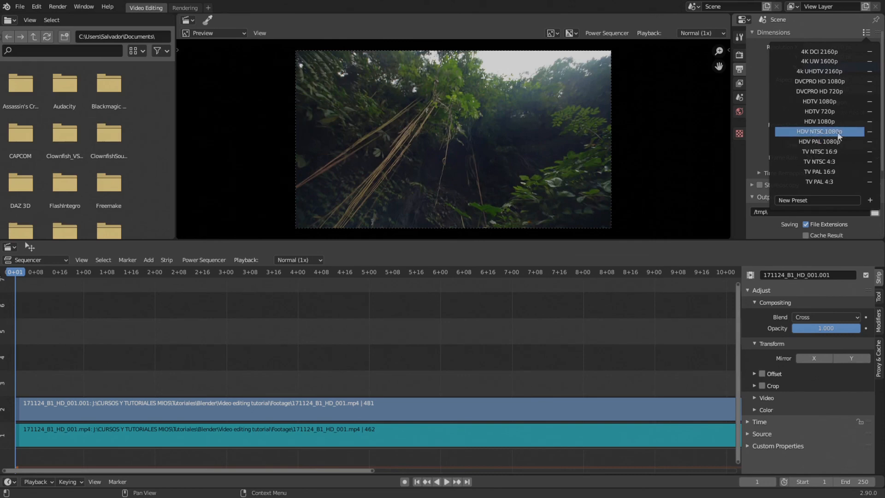
left_click(816, 132)
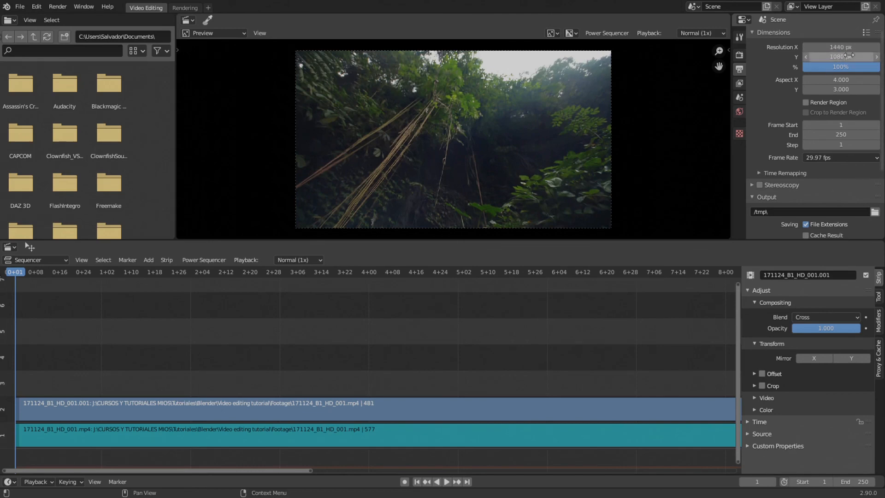
left_click(867, 33)
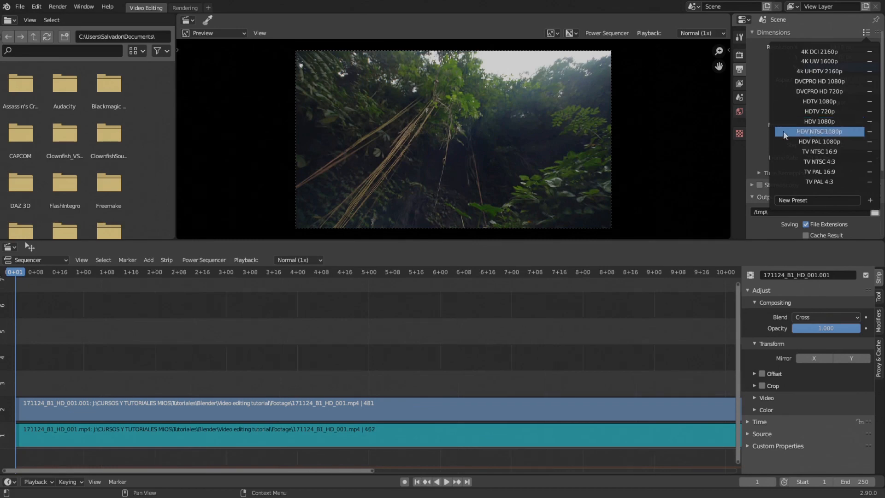
left_click(811, 122)
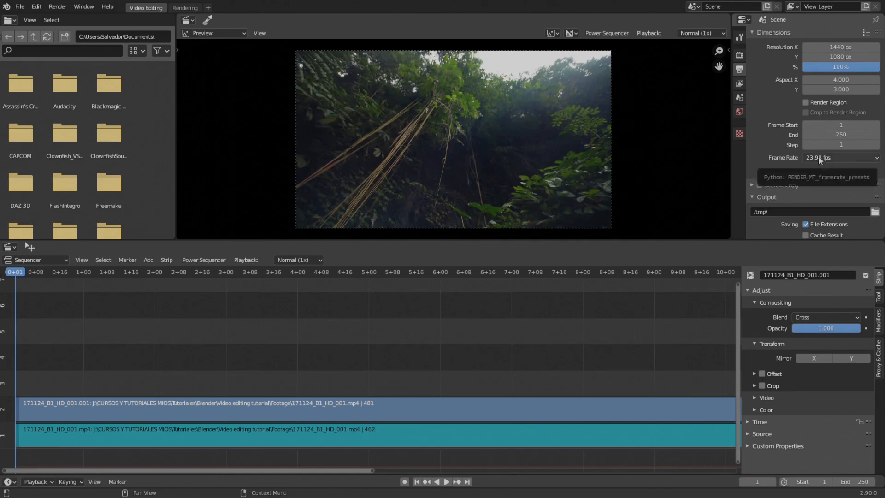
left_click(866, 34)
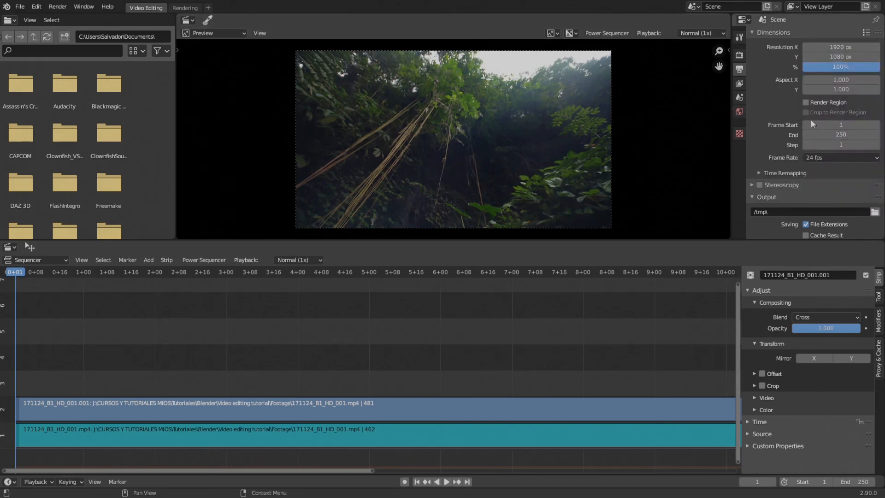
- Try an output frame rate of 50 fps and set the frame rate to 30 fps
left_click(814, 157)
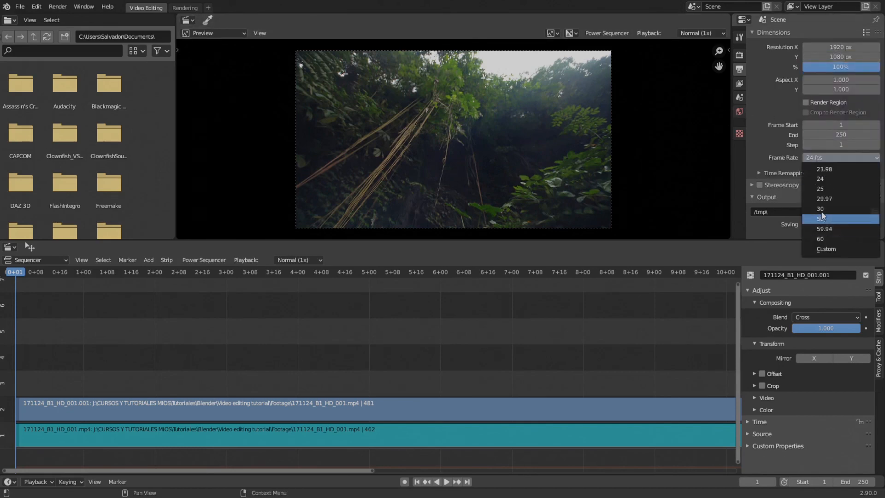
left_click(823, 216)
left_click(817, 157)
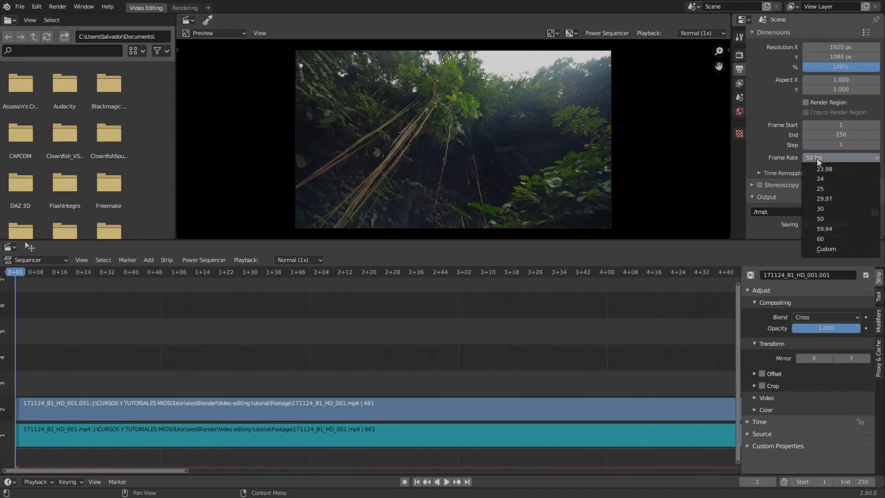
left_click(817, 206)
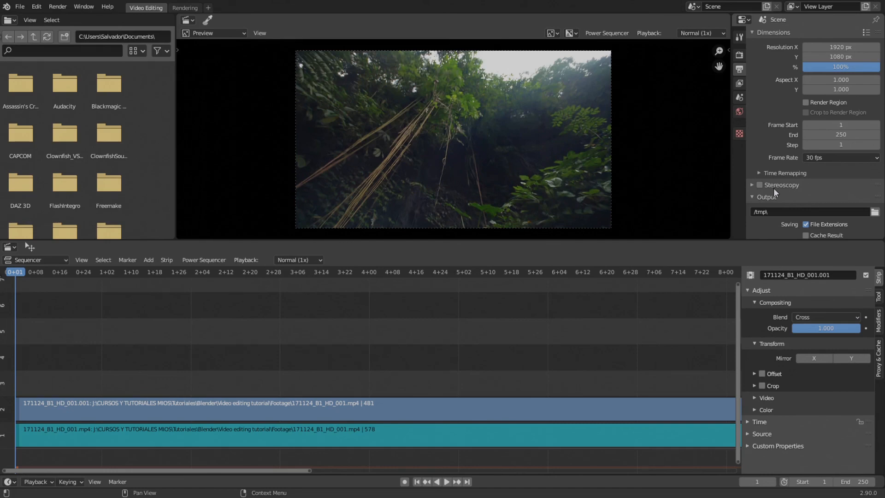
- Set the render output file format to FFmpeg video
scroll(795, 161, "down", 5)
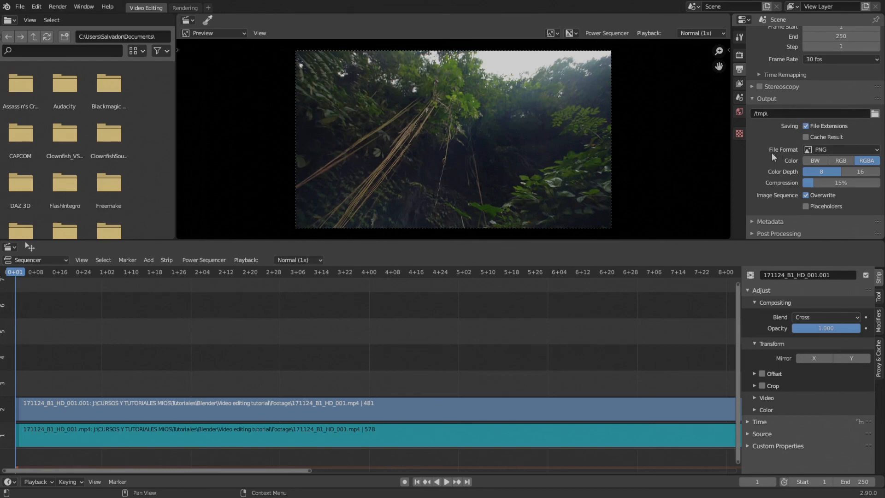
left_click(820, 155)
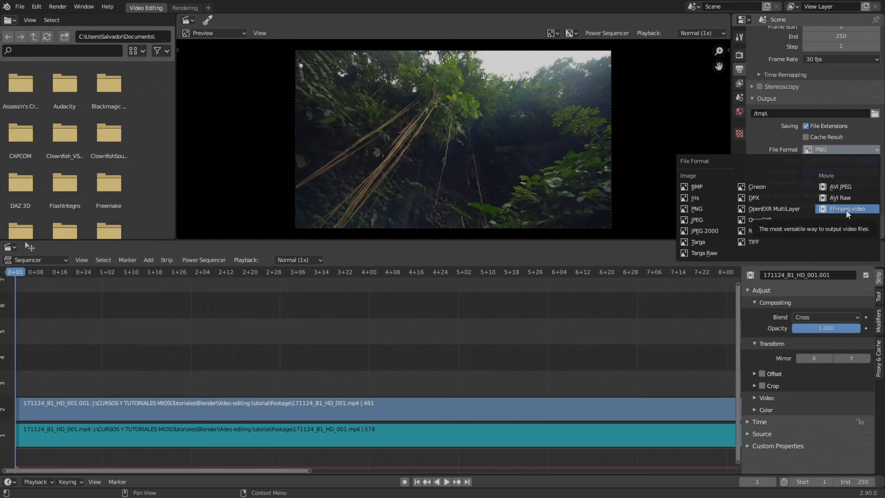
left_click(845, 210)
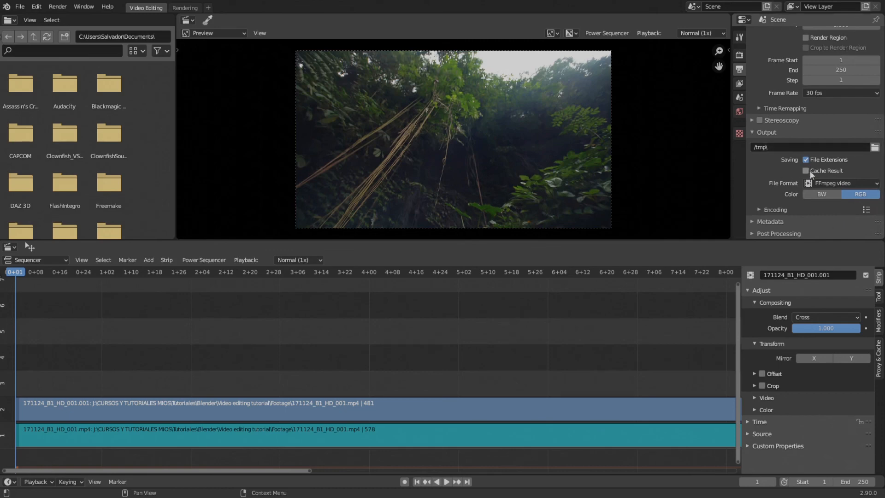
- Expand the output's Encoding settings and apply the h264 in MP4 preset
left_click(759, 210)
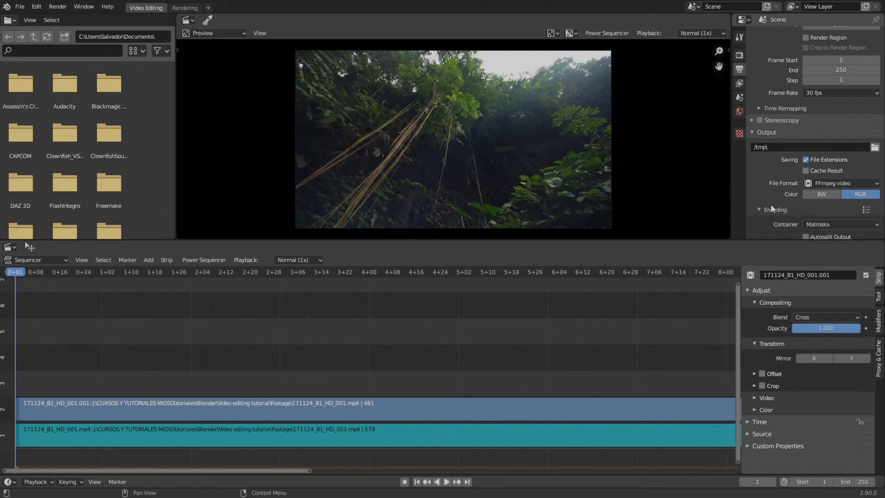
scroll(782, 186, "down", 6)
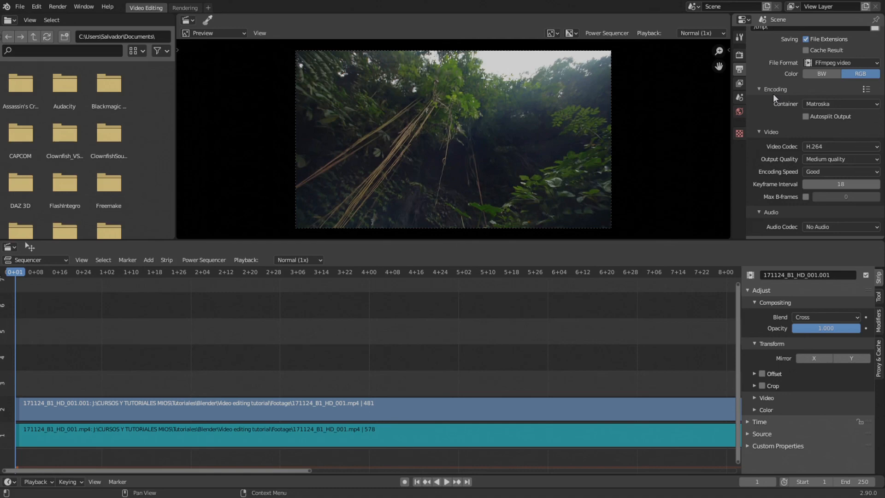
left_click(865, 90)
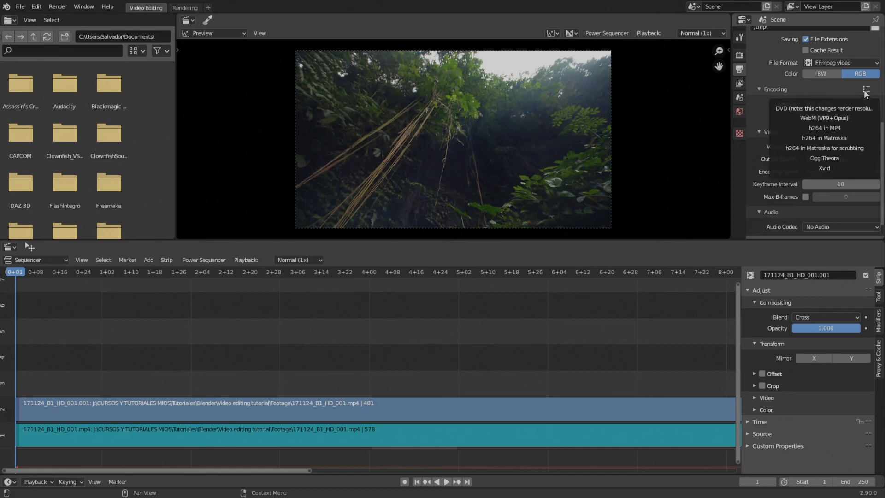
left_click(825, 128)
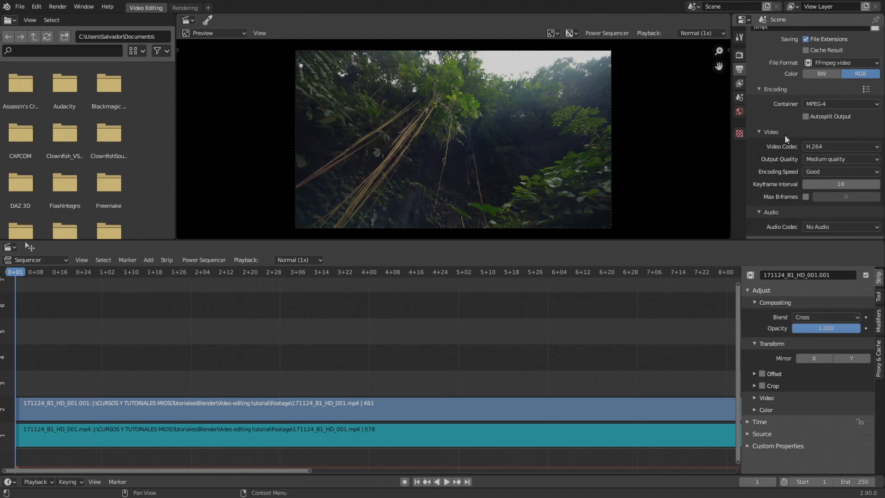
scroll(800, 131, "down", 1)
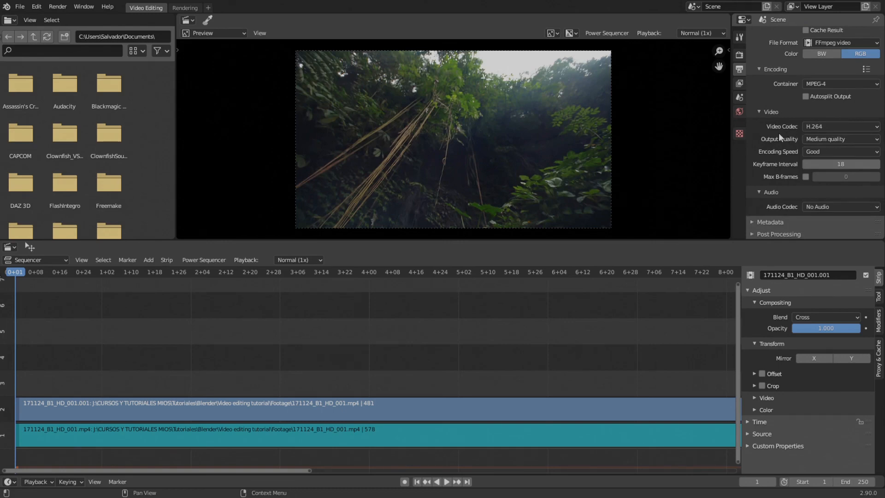
left_click(835, 124)
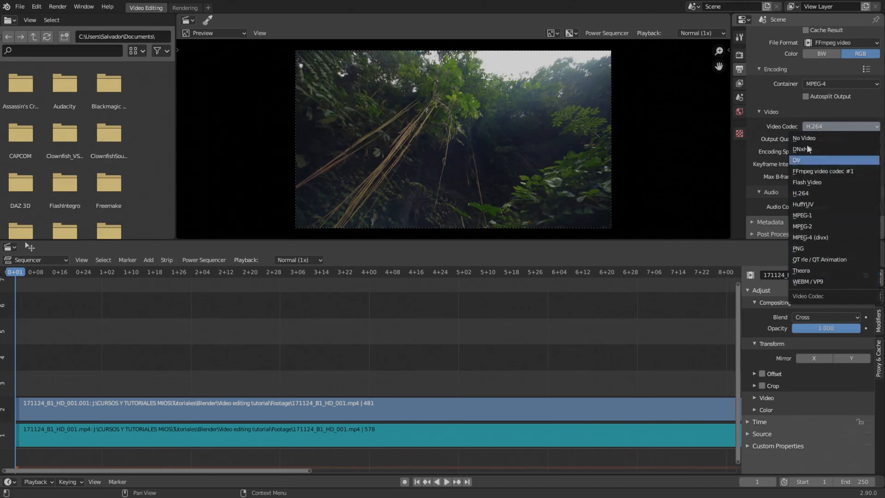
left_click(785, 70)
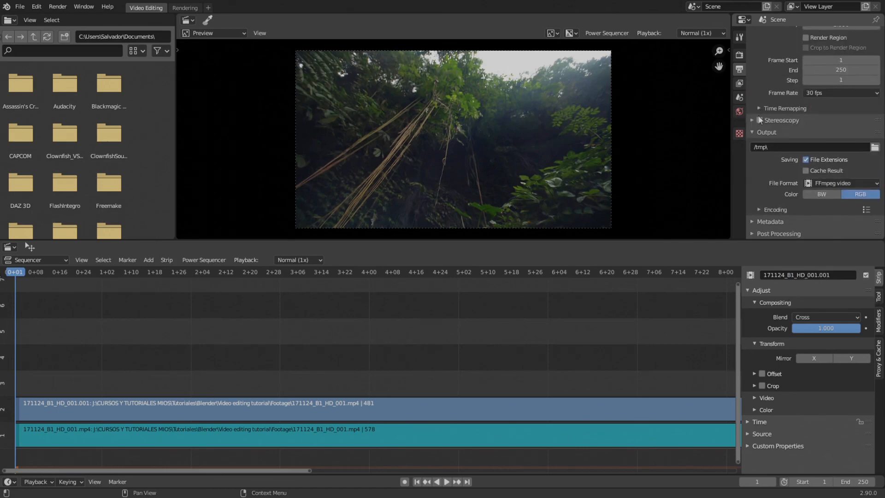
left_click(763, 207)
scroll(770, 186, "down", 6)
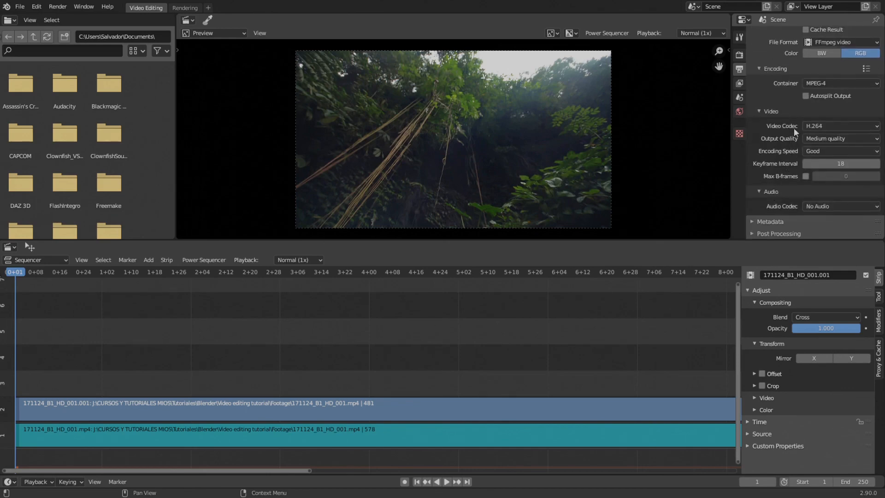
- Try the HuffYUV video codec for the output encoding and return to H.264
left_click(823, 123)
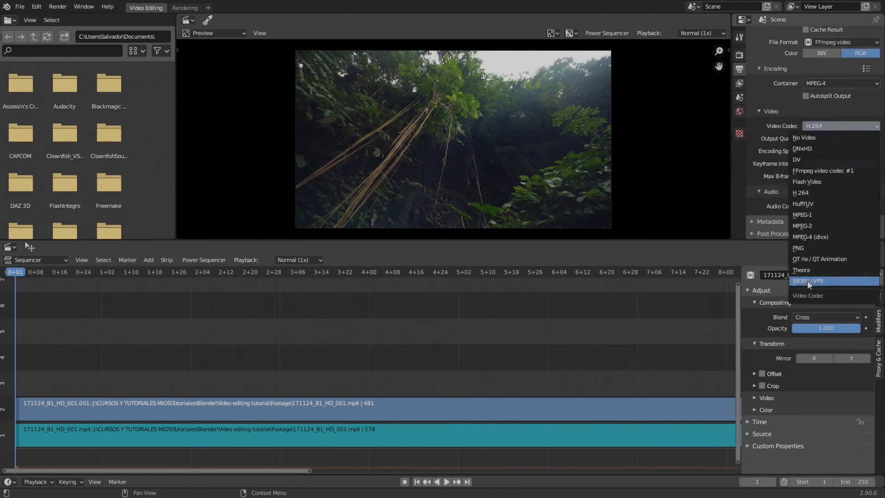
left_click(811, 204)
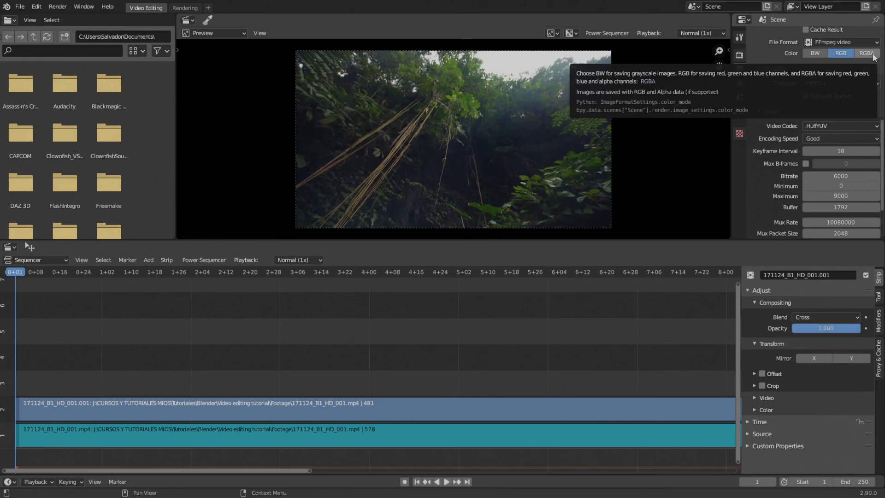
left_click(812, 125)
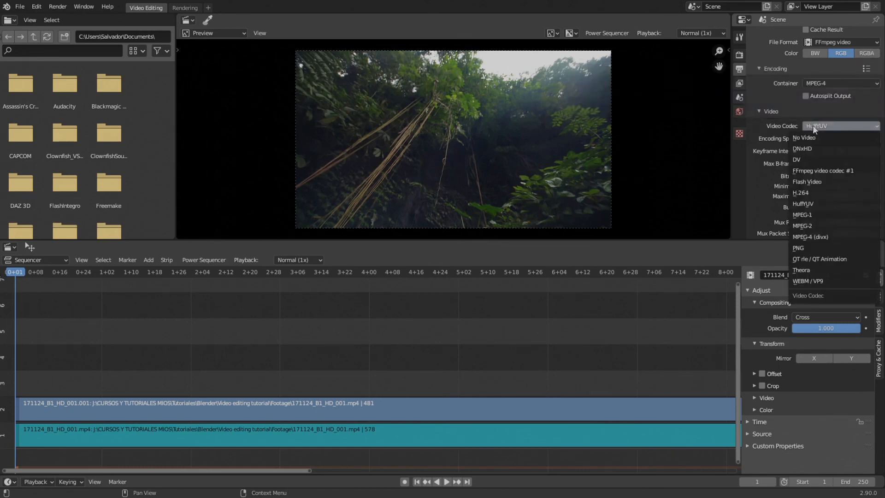
left_click(811, 193)
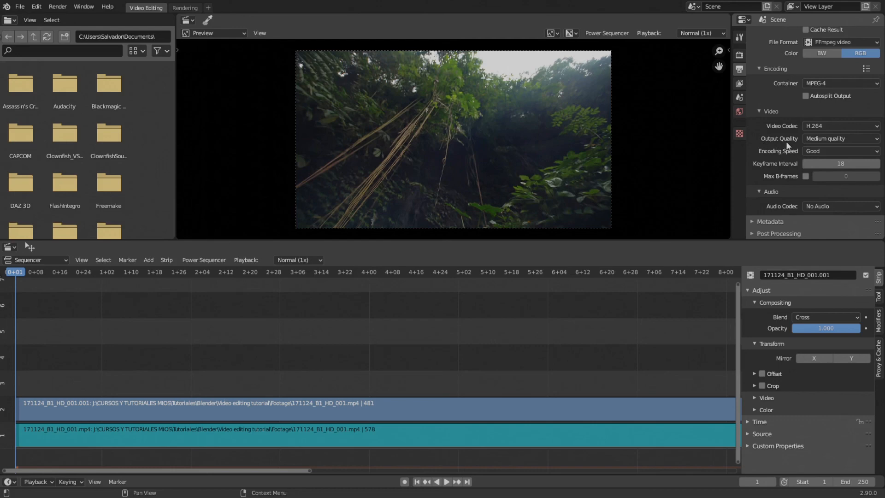
- Set the video encoding's output quality to High quality and its encoding speed to Good
left_click(816, 140)
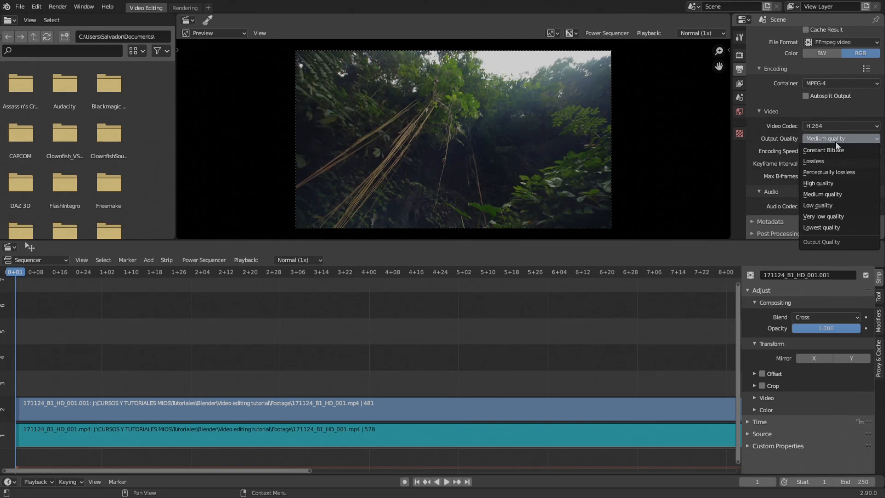
left_click(822, 183)
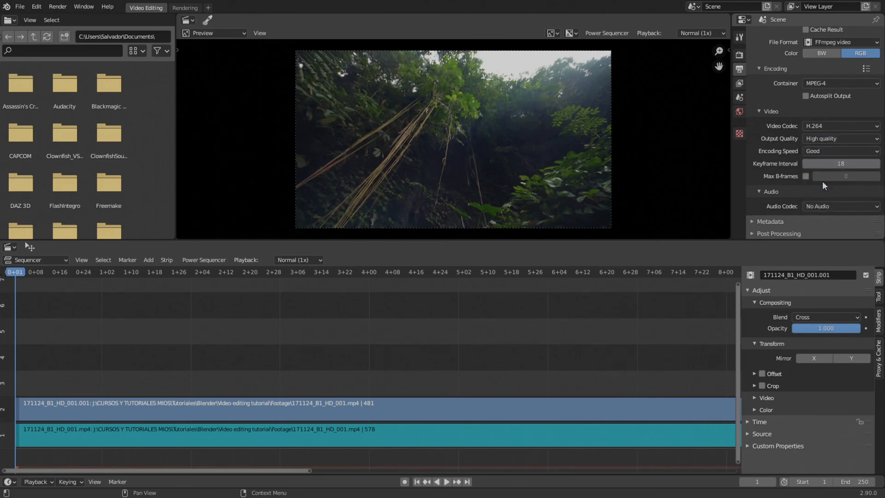
left_click(814, 136)
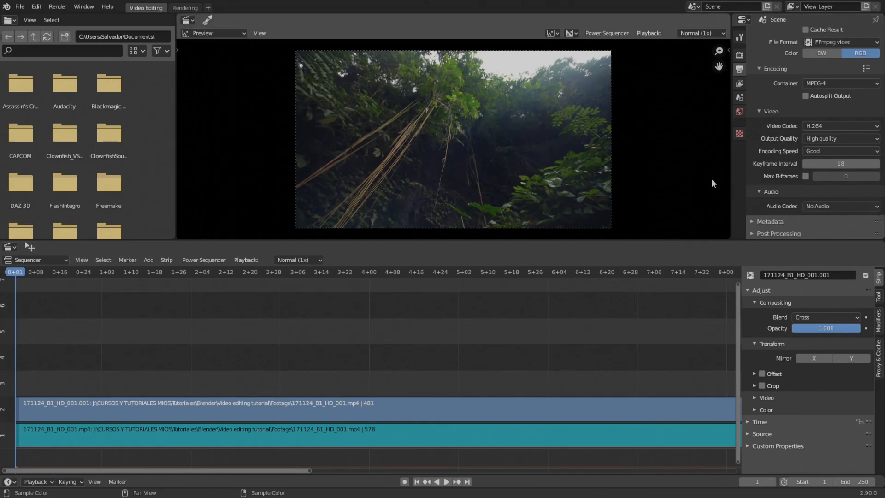
left_click(834, 139)
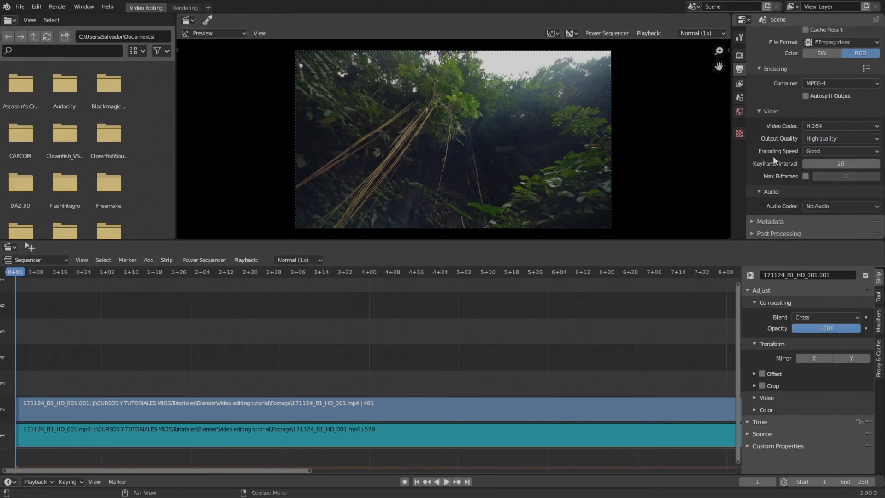
left_click(813, 151)
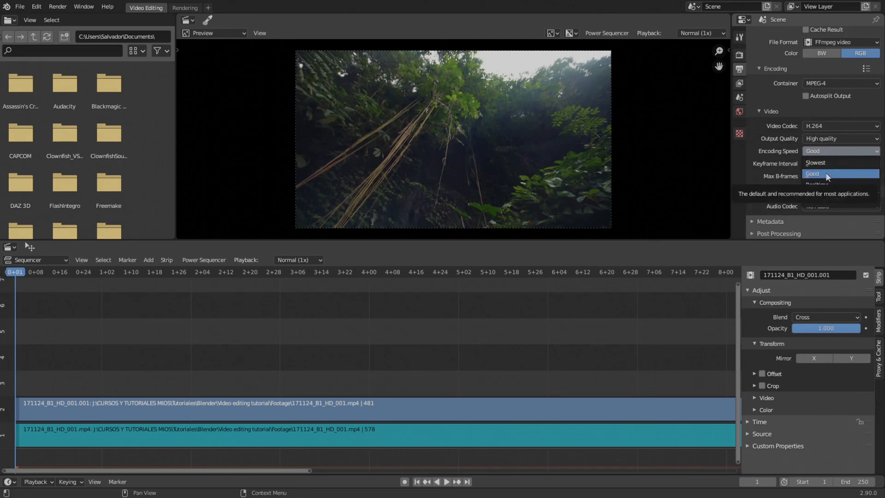
left_click(825, 174)
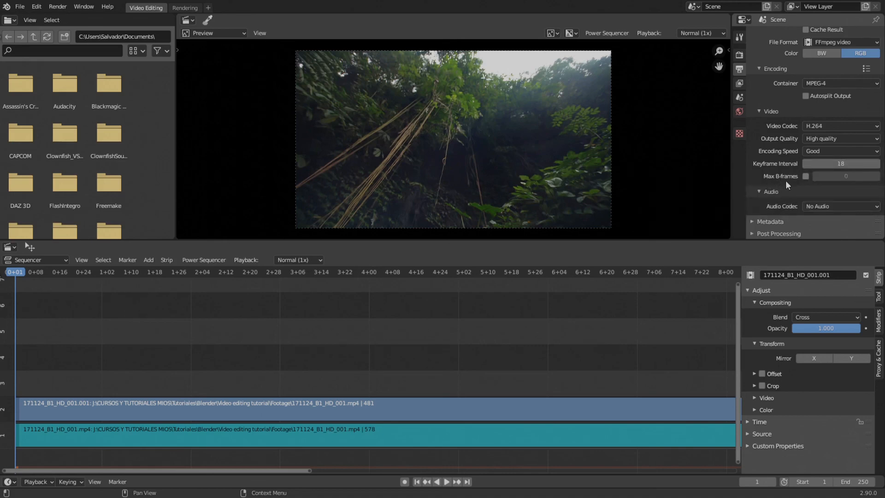
- Try enabling Max B-frames in the video encoding, and switch it off again with its value at 0
left_click(805, 176)
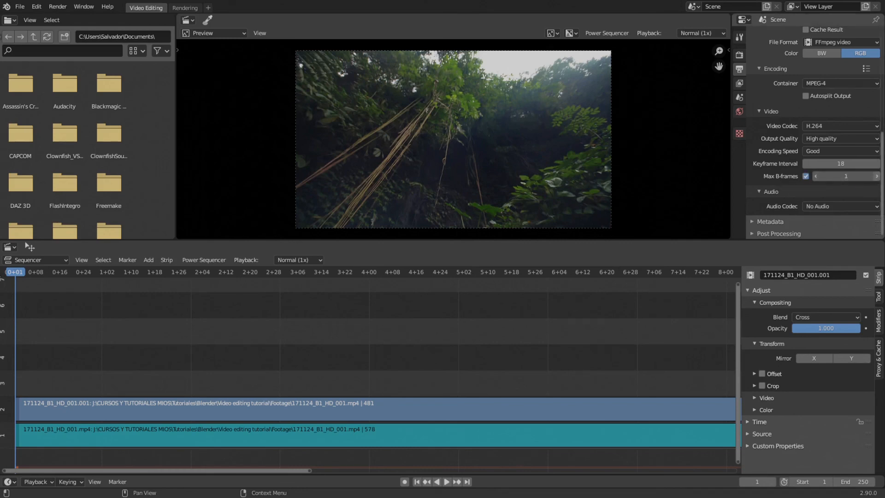
left_click(806, 176)
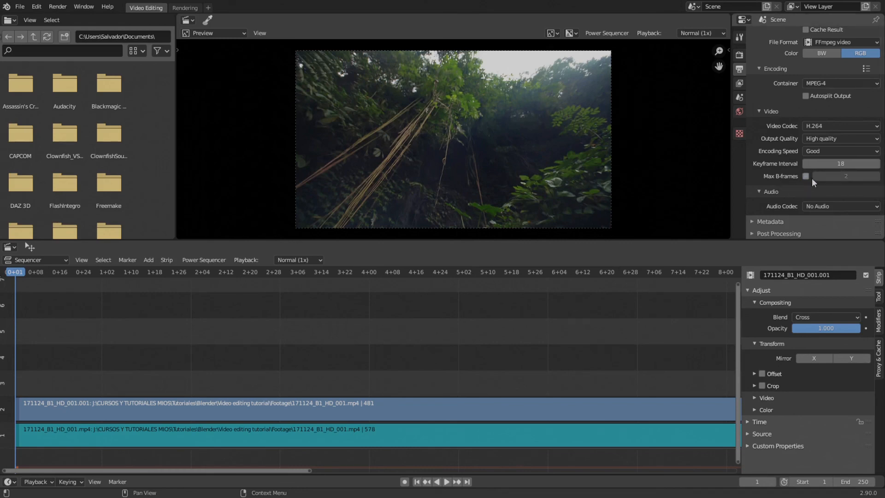
left_click_drag(818, 177, 795, 179)
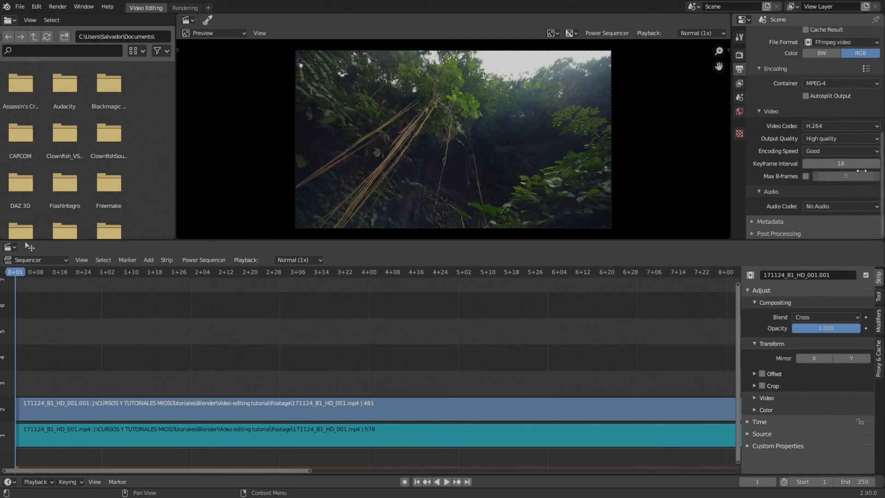
- Set the output's audio codec to AAC
left_click(816, 206)
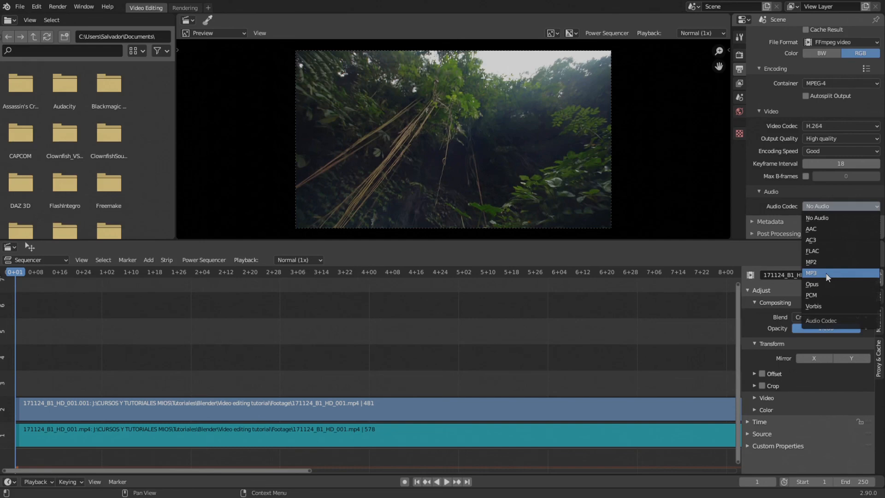
left_click(828, 228)
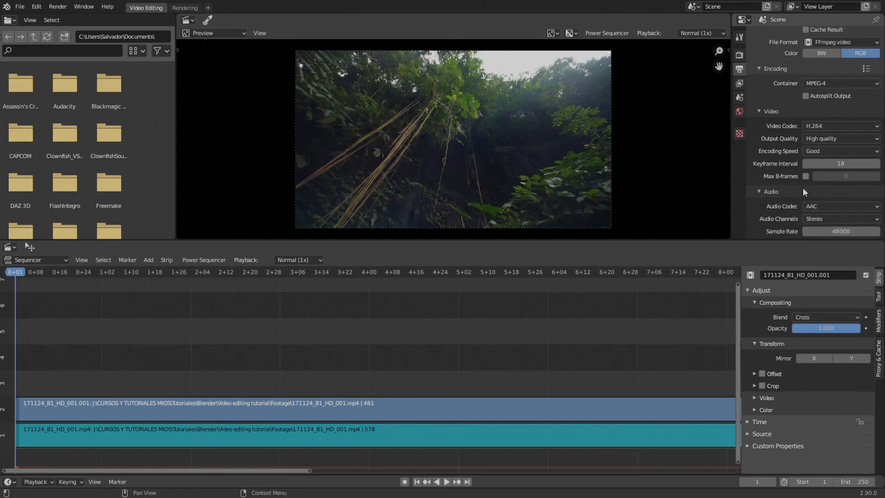
scroll(803, 187, "down", 3)
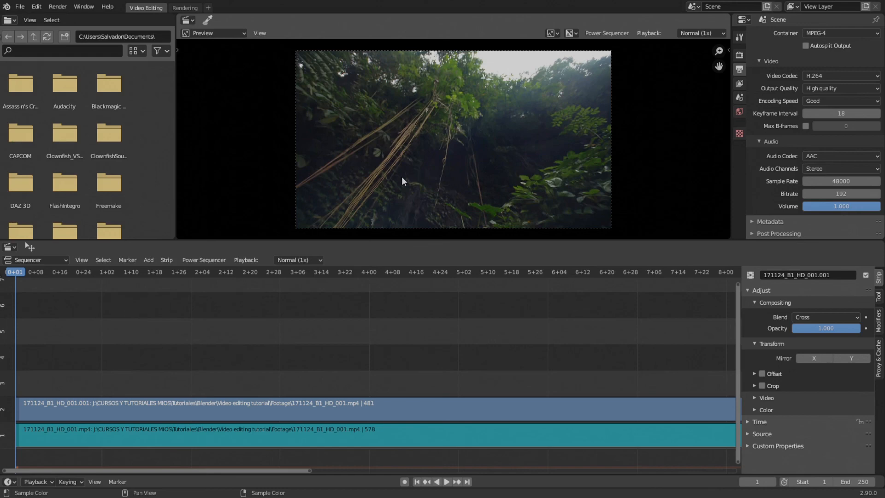
- Select the video strip in channel 2 of the sequencer and expand its Source settings
left_click(494, 415)
scroll(530, 375, "down", 6)
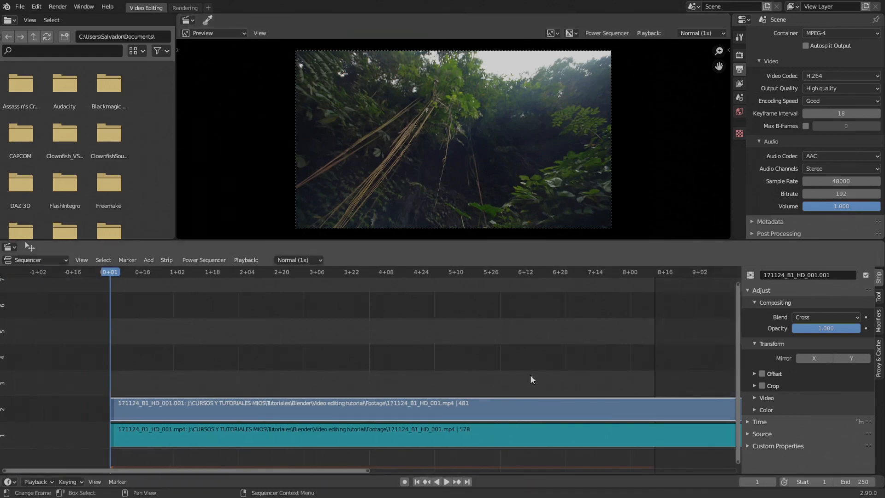
middle_click_drag(483, 371, 370, 370)
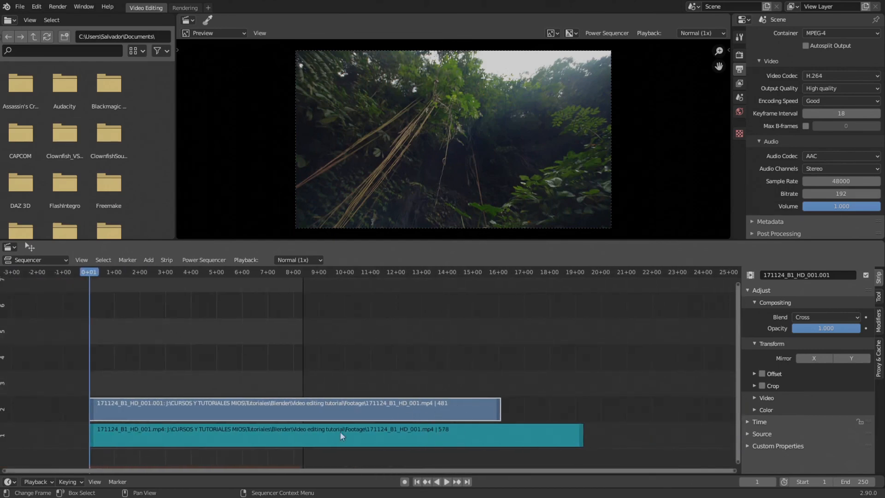
middle_click_drag(380, 425, 394, 410)
scroll(457, 413, "up", 1)
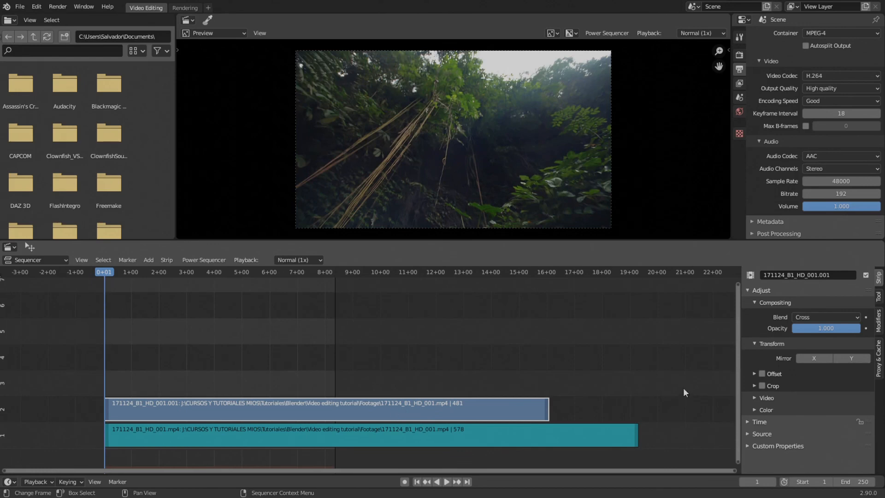
left_click(759, 434)
scroll(798, 405, "down", 3)
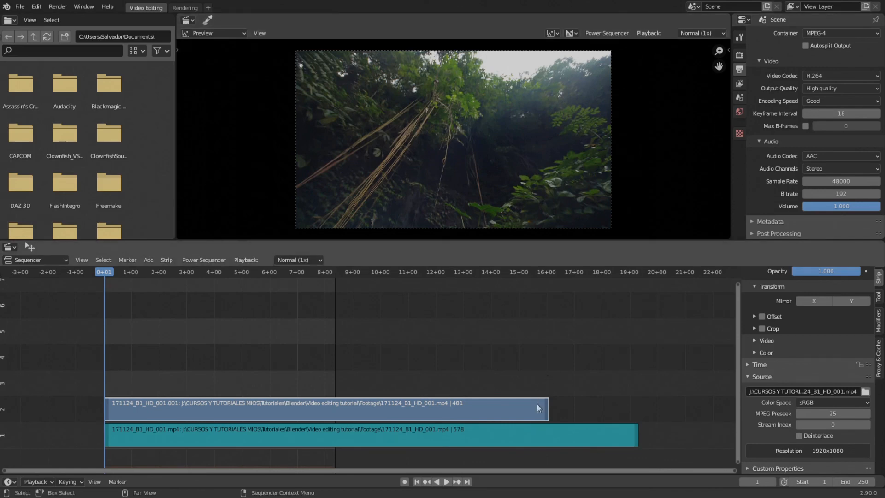
- Examine the lengths of the video and audio strips and the scene's output frame rate
scroll(686, 353, "down", 2)
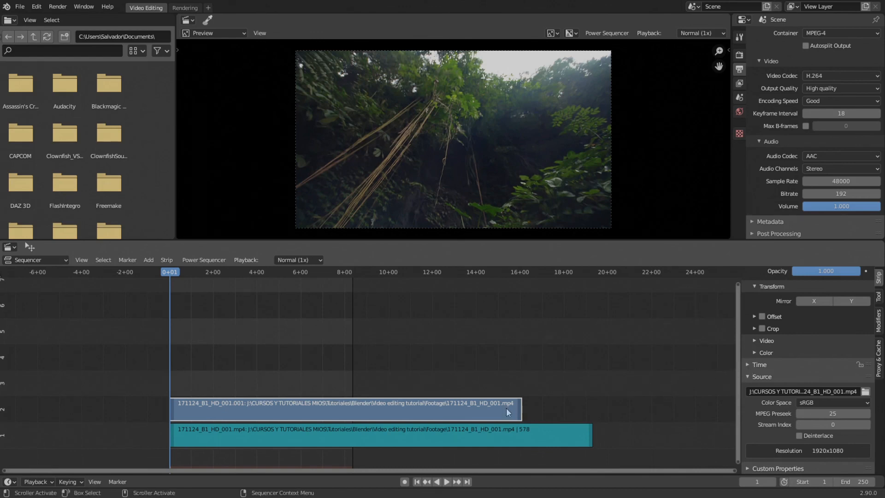
scroll(556, 358, "up", 2)
middle_click_drag(504, 408, 342, 348)
scroll(402, 345, "up", 2)
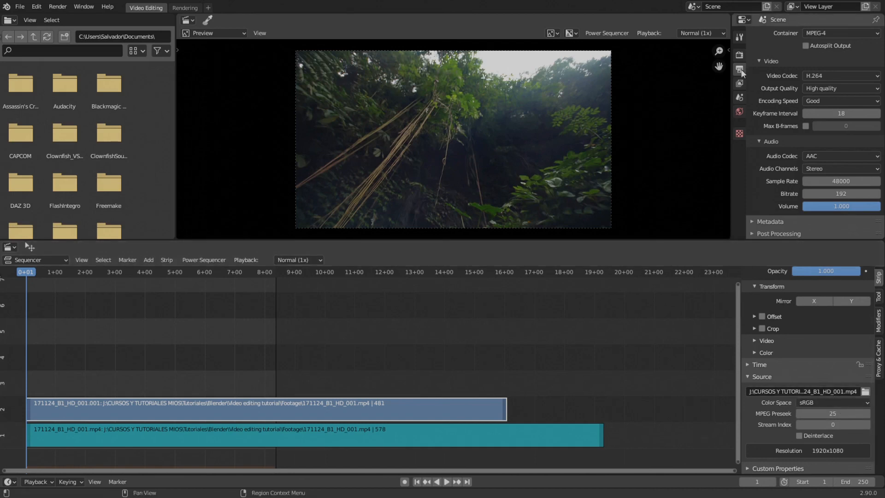
scroll(753, 57, "up", 10)
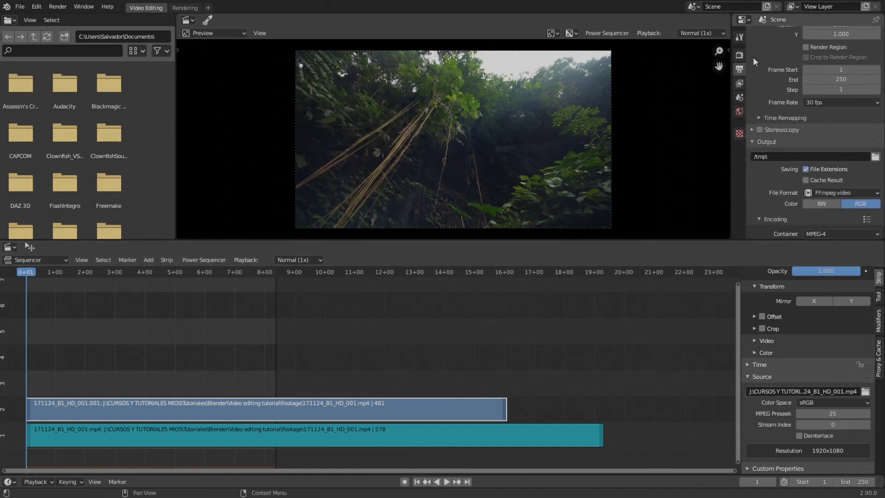
scroll(753, 58, "up", 3)
- Delete the audio strip in channel 1 of the sequencer
scroll(504, 356, "left", 2, "ctrl")
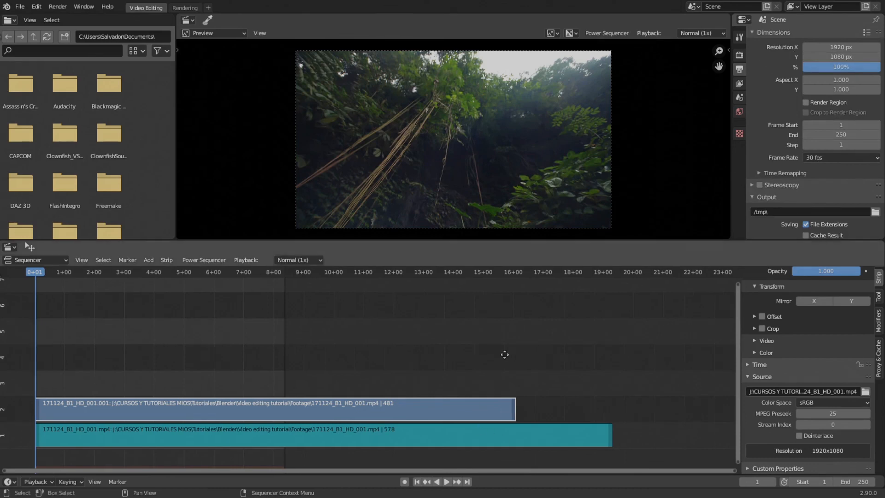
left_click(431, 442)
key("Delete")
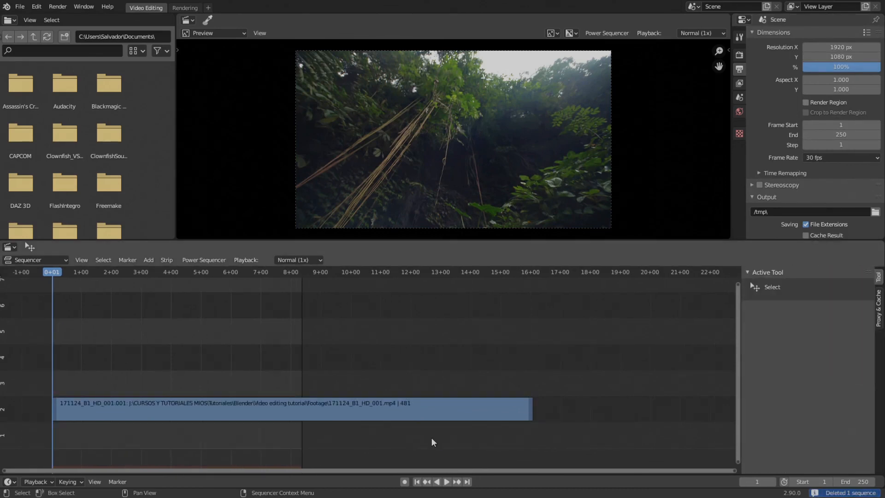
- Select the remaining video strip and set its MPEG Preseek to 50 in the Source settings
left_click(437, 410)
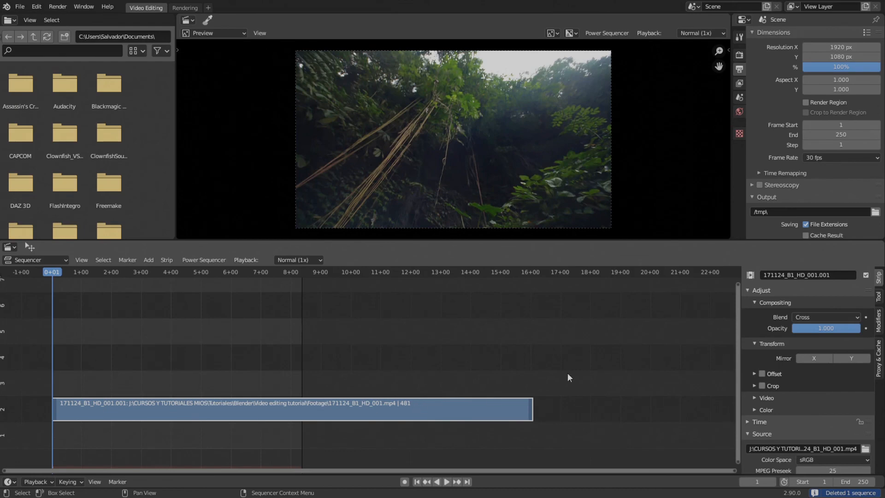
middle_click_drag(568, 372, 485, 345)
scroll(427, 356, "up", 3)
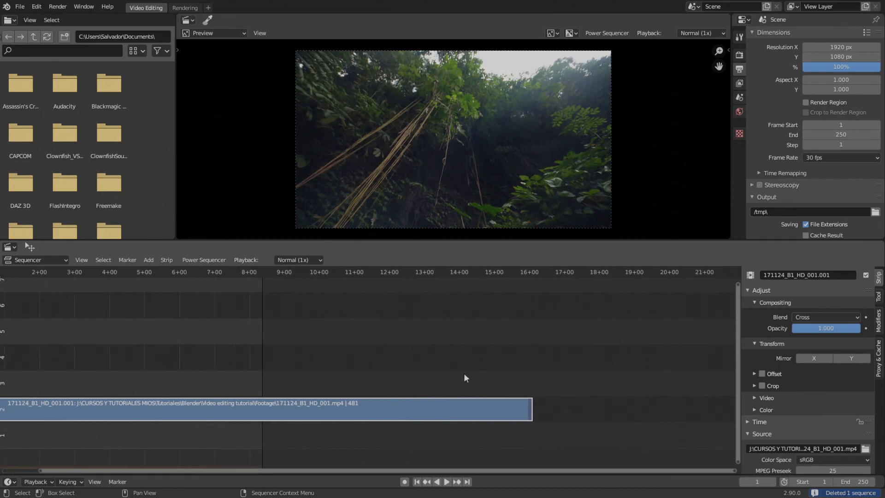
scroll(778, 379, "down", 3)
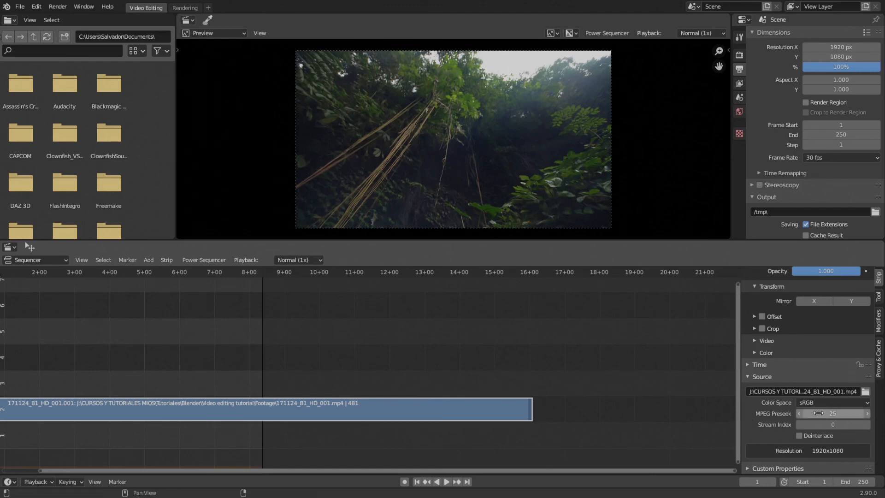
left_click(850, 417)
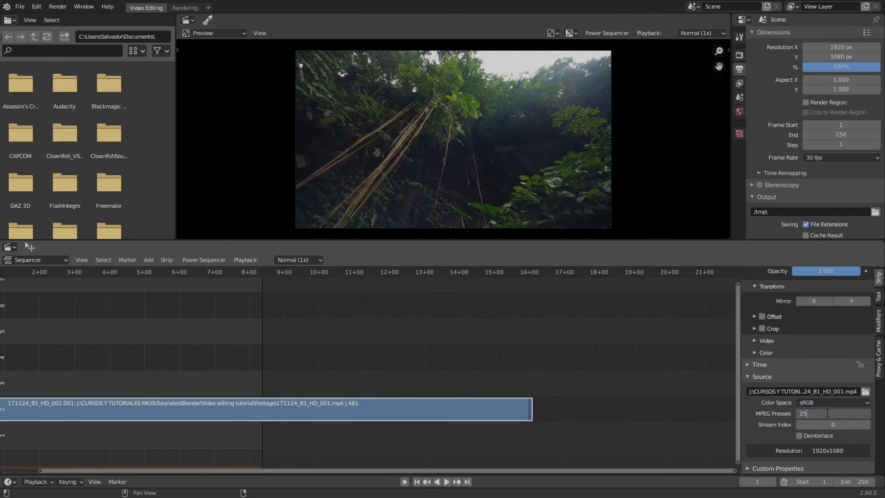
type("40")
key("Return")
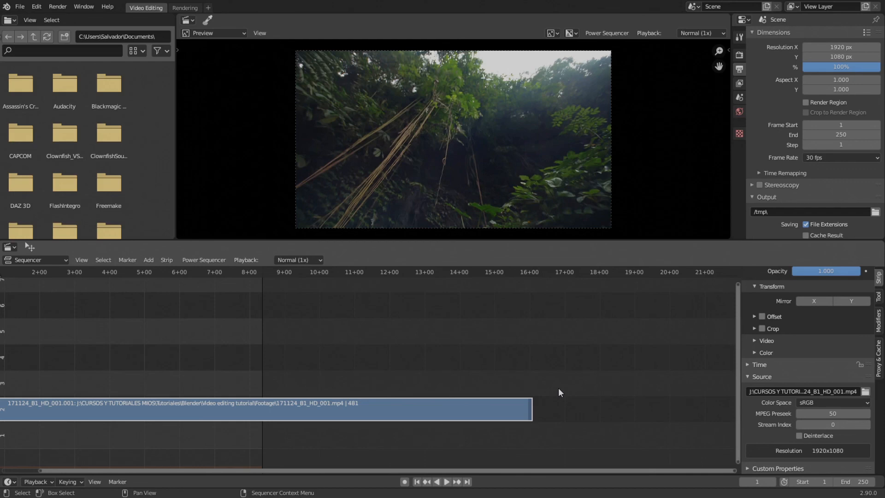
middle_click_drag(278, 386, 399, 404)
scroll(414, 369, "down", 3)
middle_click_drag(308, 365, 336, 369)
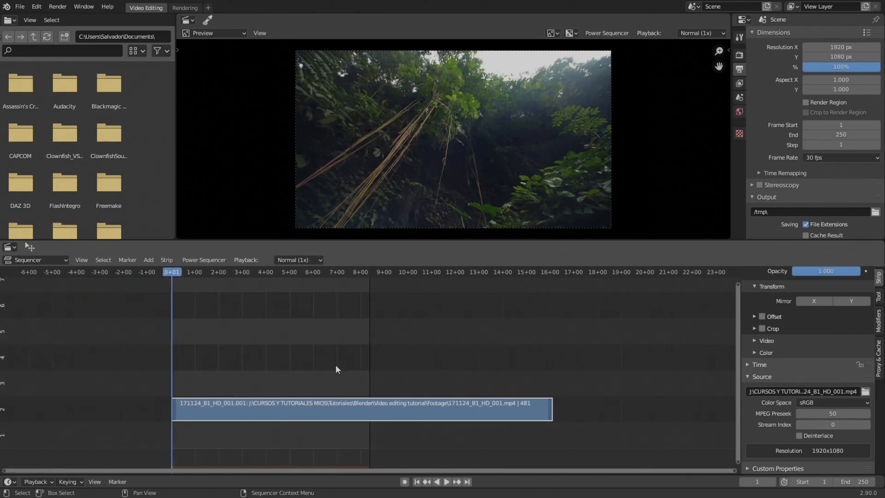
- Save the current Video Editing setup, including the footage strip, as the default startup file
left_click(22, 8)
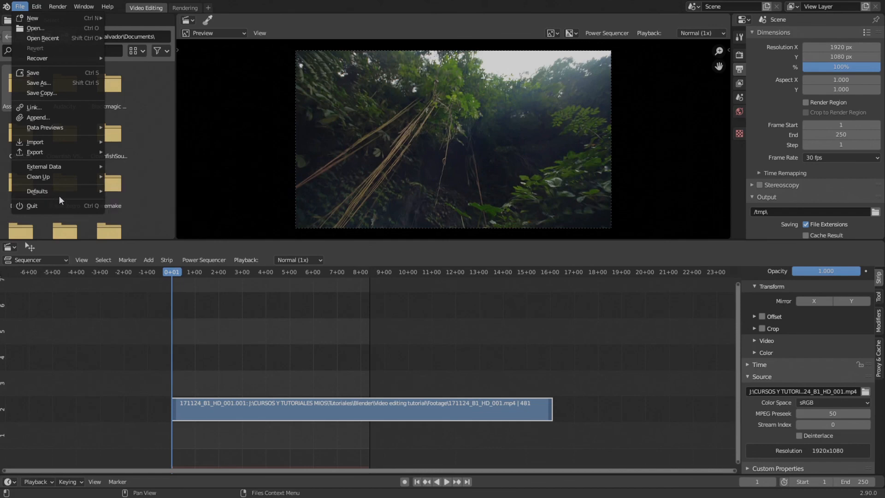
mouse_move(59, 195)
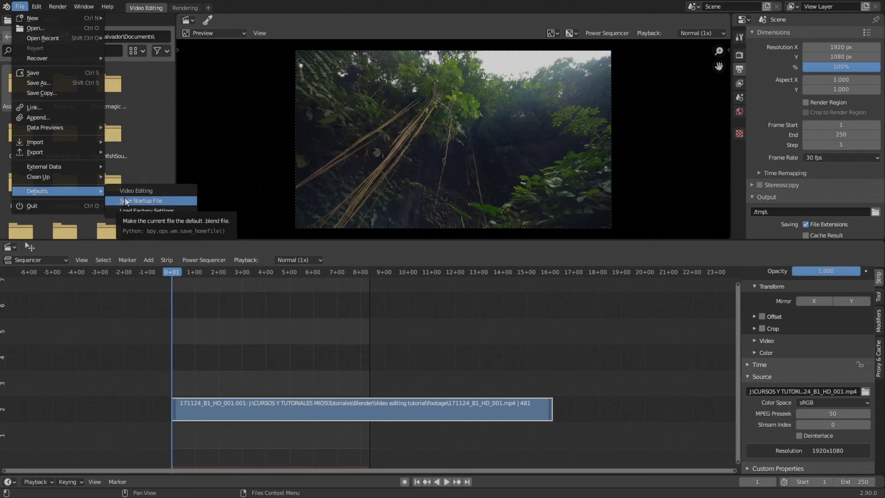
left_click(173, 200)
left_click(173, 200)
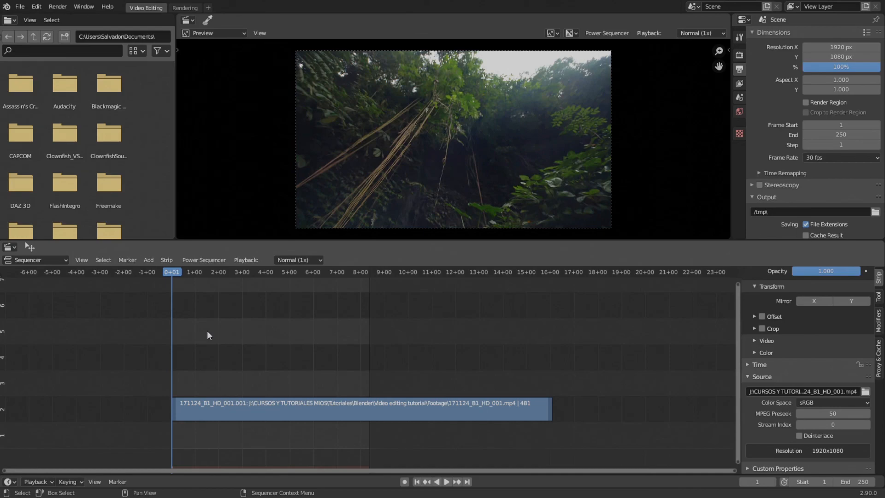
- Quit and reopen Blender without saving the project, and start a new file from the Video Editing template
key("ctrl+q")
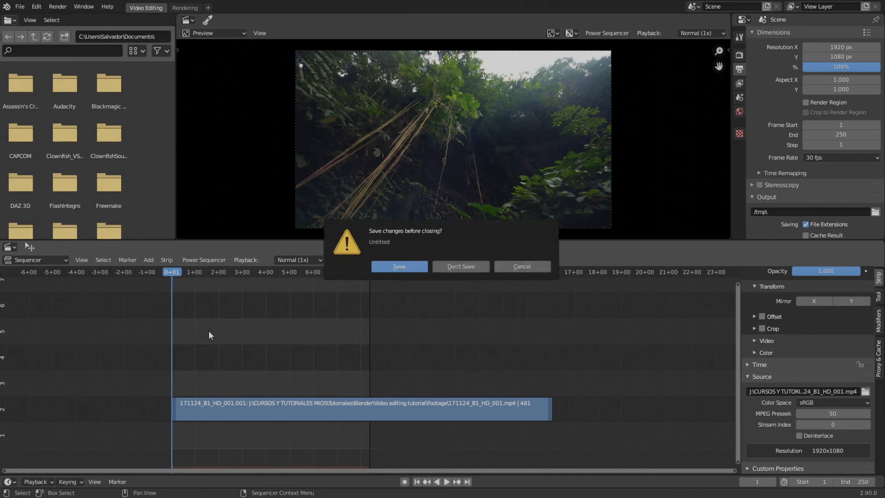
left_click(443, 266)
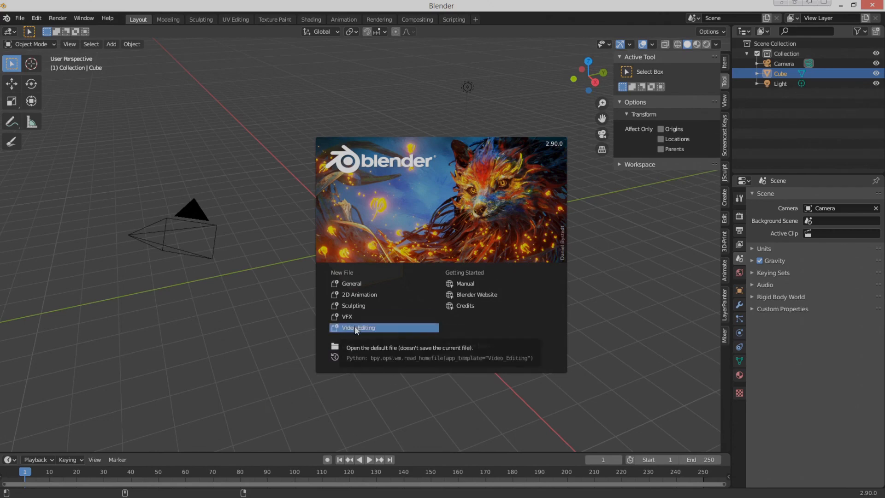
left_click(378, 326)
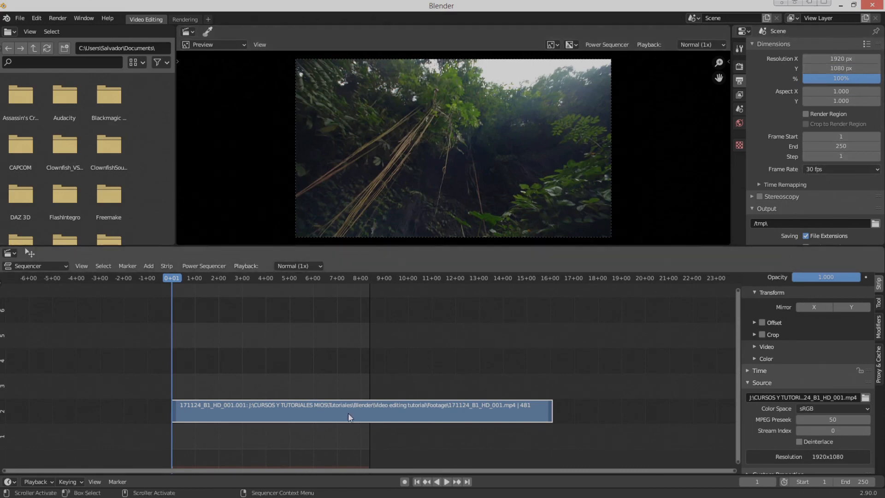
- Start a new General file without saving changes and examine its render and output properties
key("ctrl+n")
left_click(284, 296)
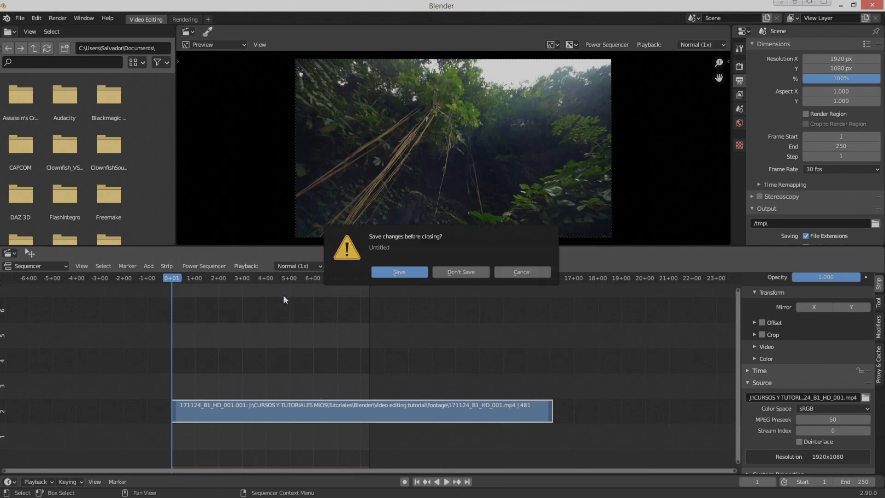
left_click(455, 272)
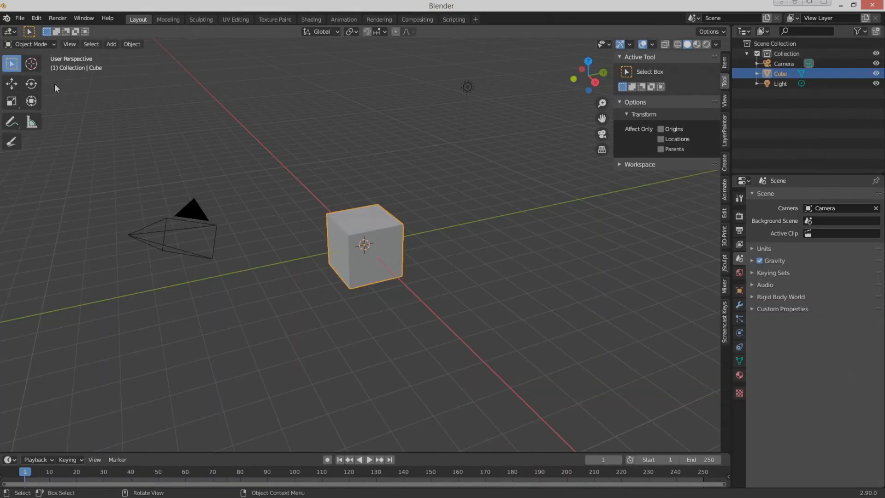
left_click(740, 215)
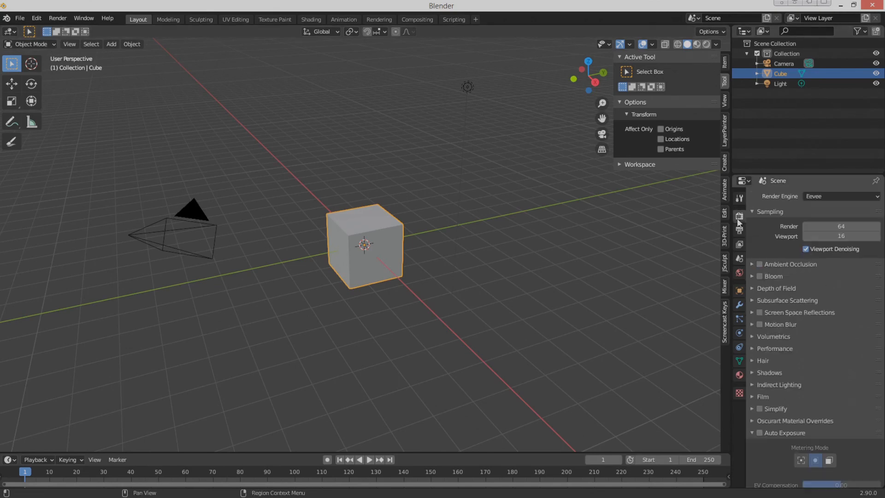
left_click(739, 230)
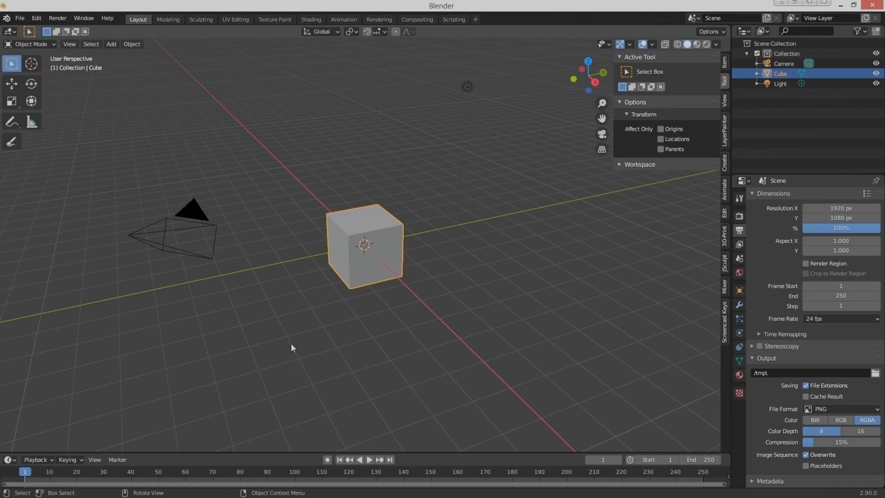
- Start a new Video Editing file and delete the footage strip in channel 2 of the sequencer
key("ctrl+n")
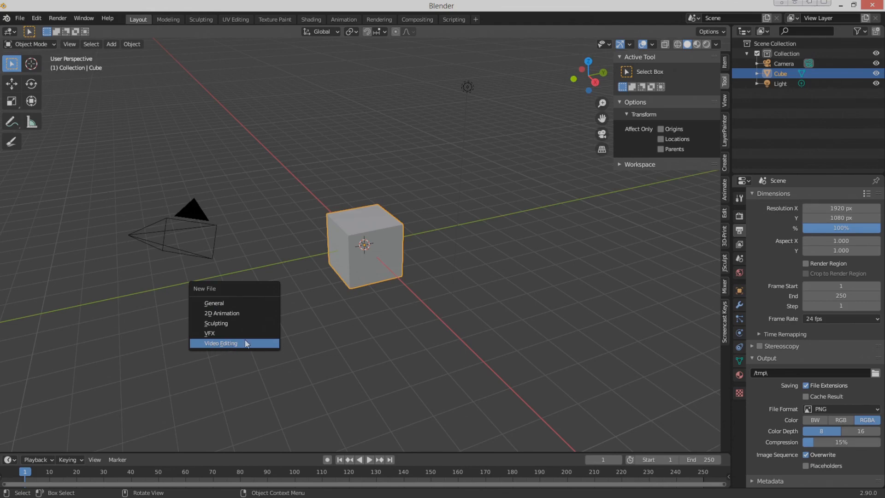
left_click(228, 344)
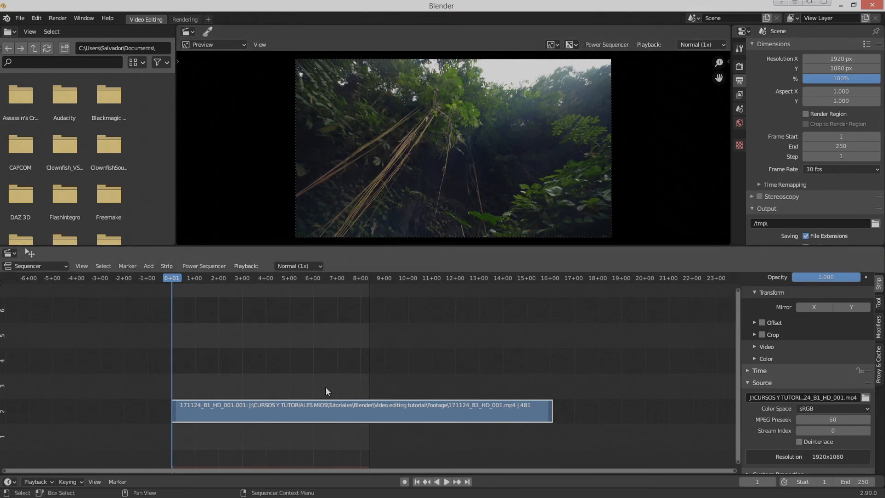
key("Delete")
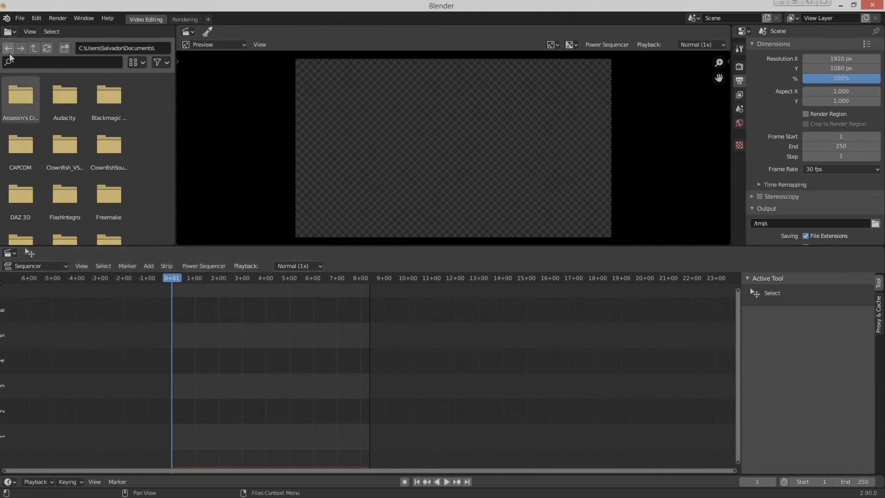
- Save the Video Editing setup with the emptied sequencer as the startup file
left_click(20, 18)
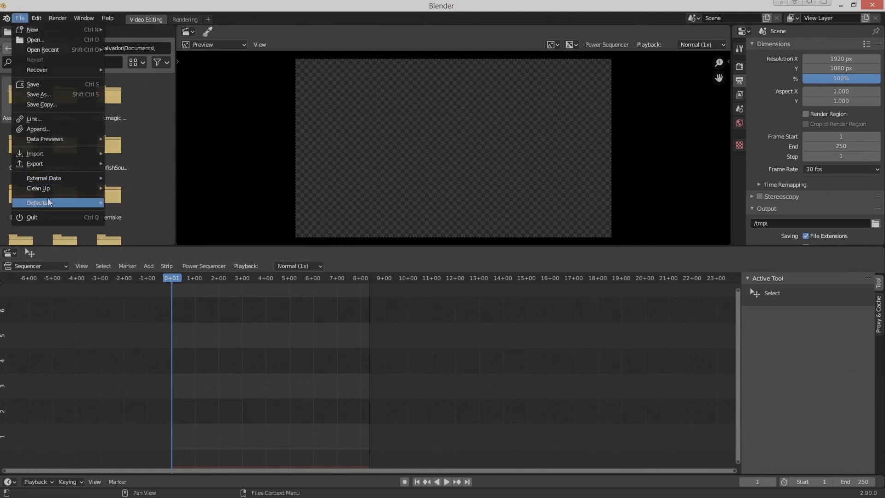
mouse_move(45, 202)
left_click(134, 211)
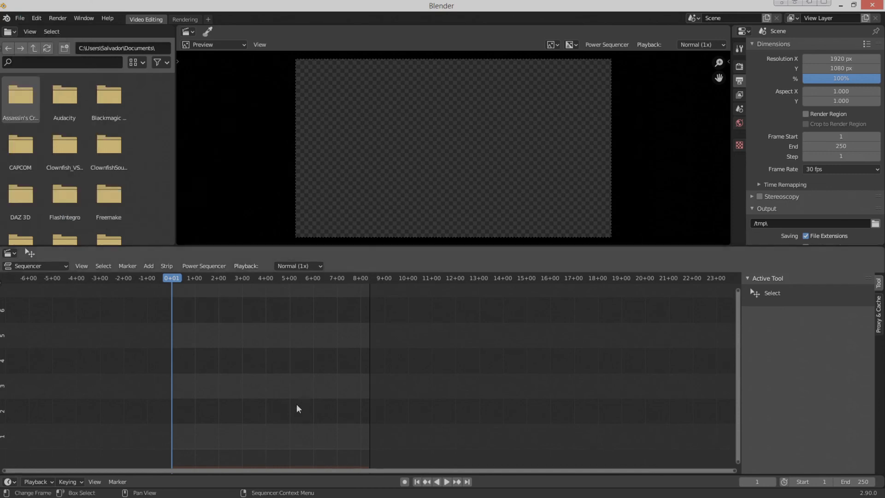
left_click(19, 18)
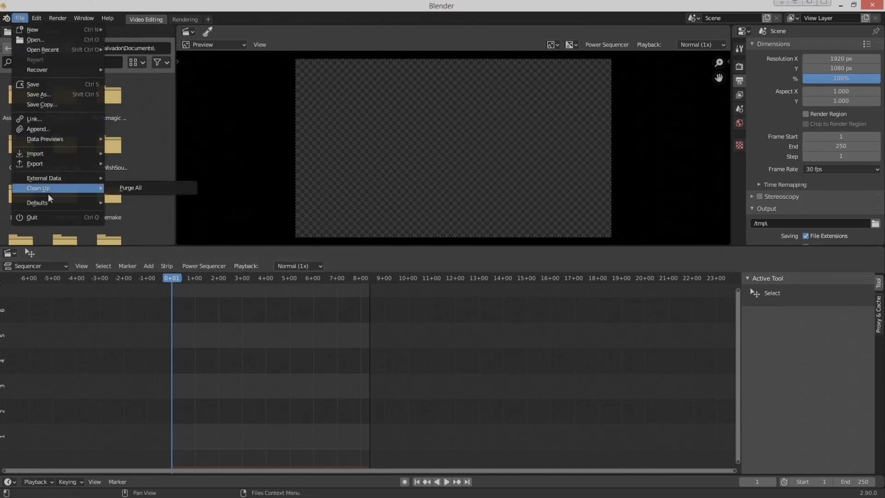
mouse_move(48, 202)
left_click(118, 213)
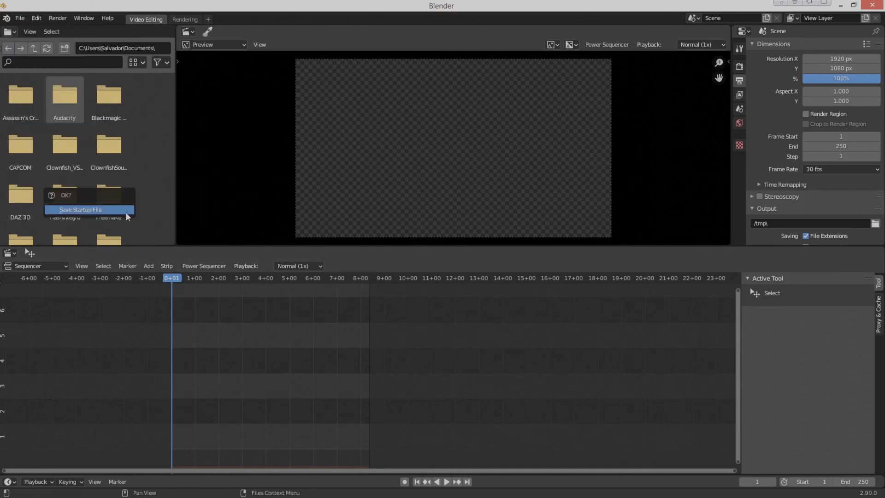
left_click(122, 210)
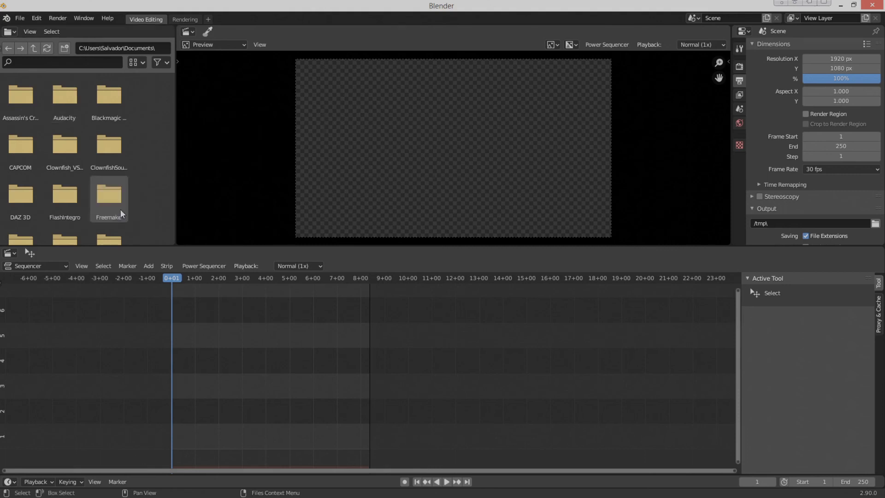
- Start a new Video Editing file without saving changes to check the stored startup setup
key("ctrl+n")
left_click(295, 324)
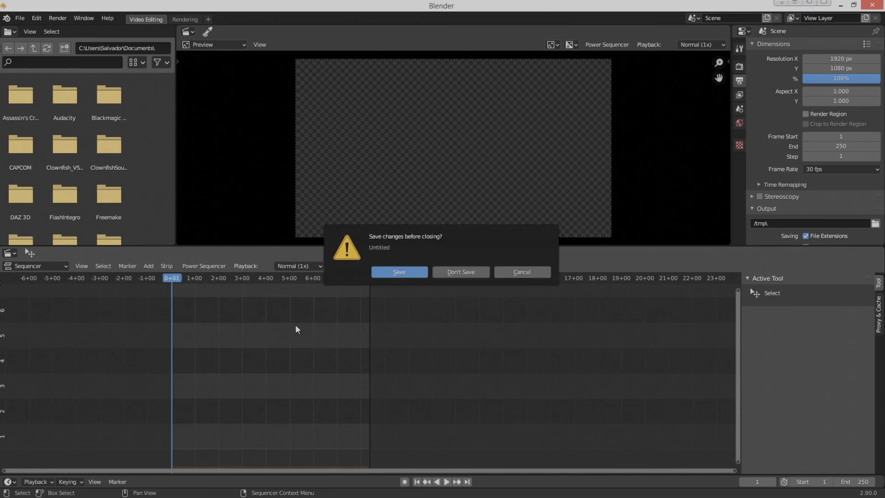
left_click(460, 268)
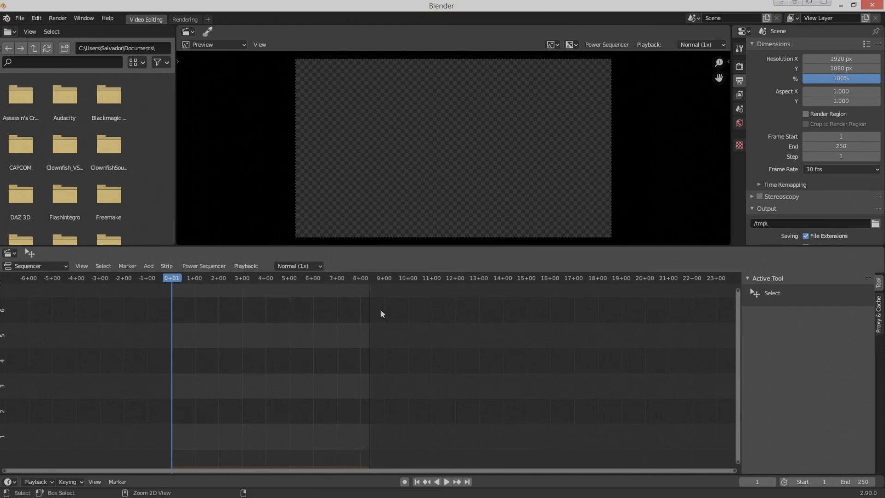
- Switch to a new General file and return to a fresh Video Editing file
key("ctrl+n")
left_click(367, 268)
key("ctrl+n")
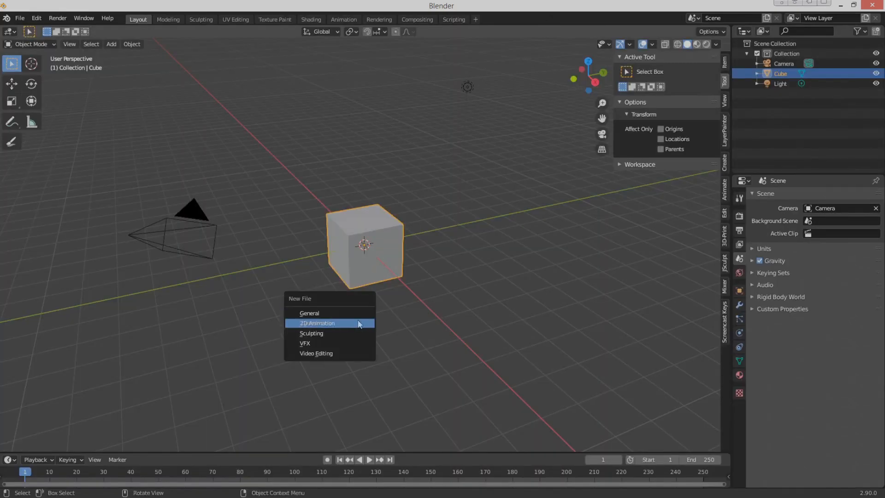
left_click(347, 355)
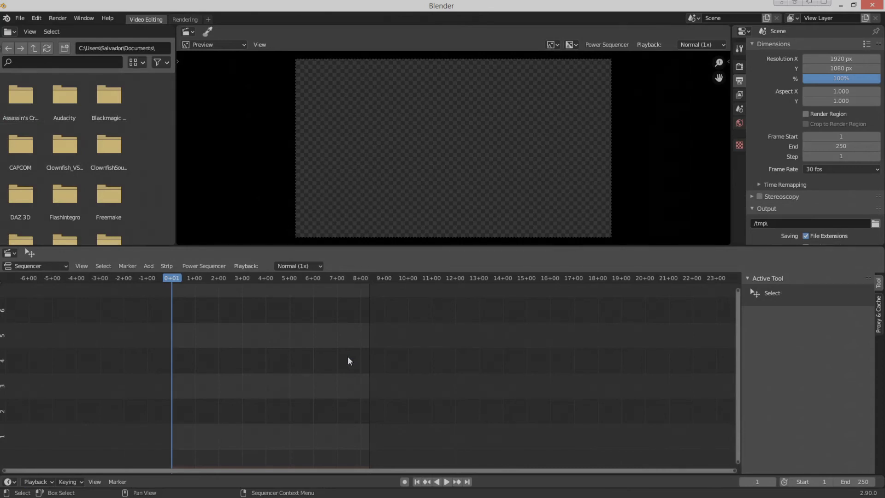